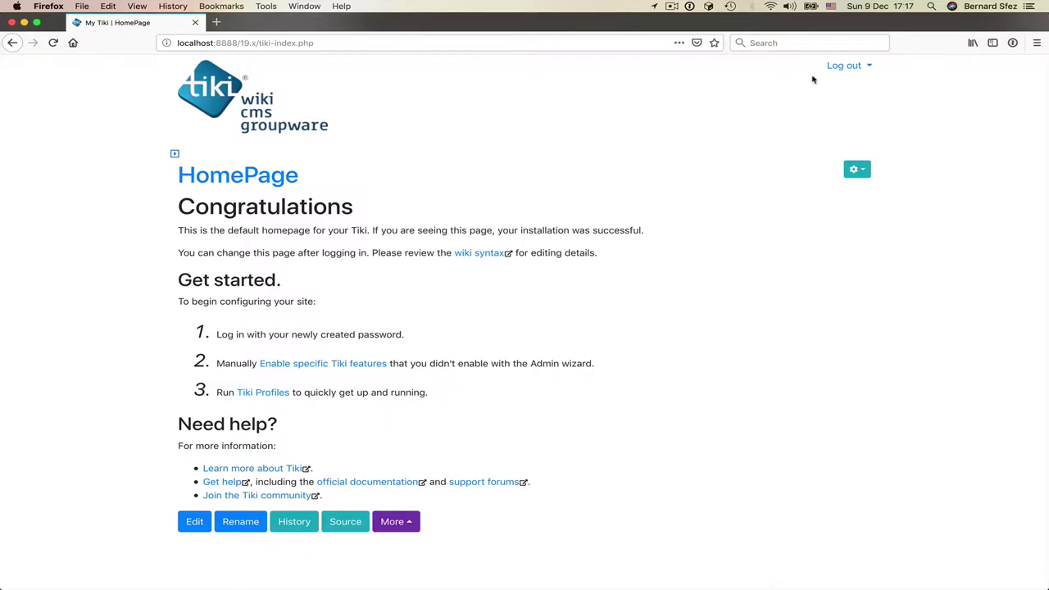
# Reveal the site's system menu and open the administration Control Panels.
pyautogui.click(844, 66)
pyautogui.click(174, 156)
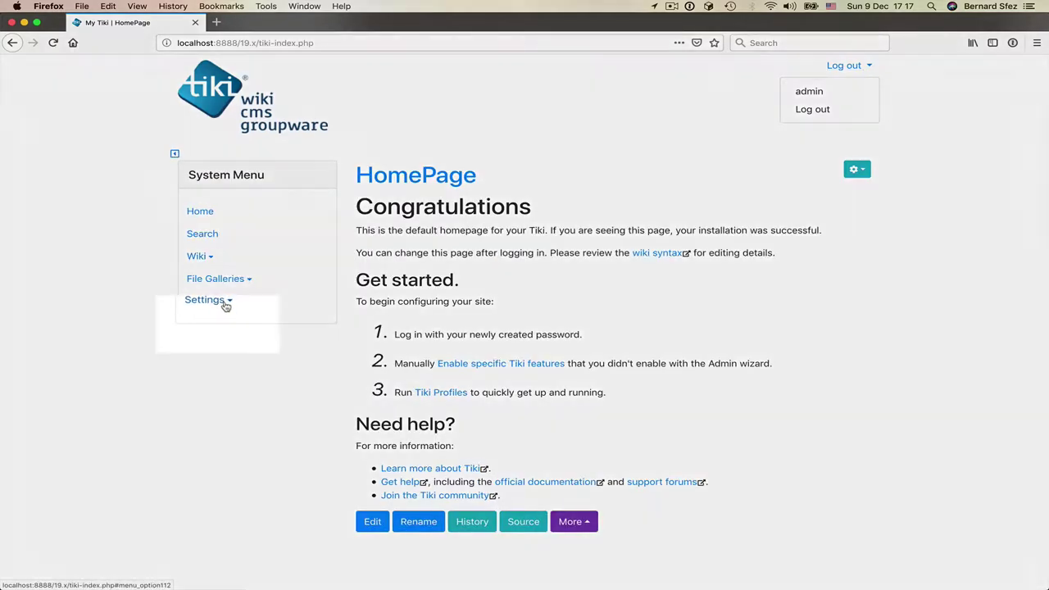
pyautogui.click(223, 302)
pyautogui.click(229, 326)
pyautogui.scroll(-3, 260, 412)
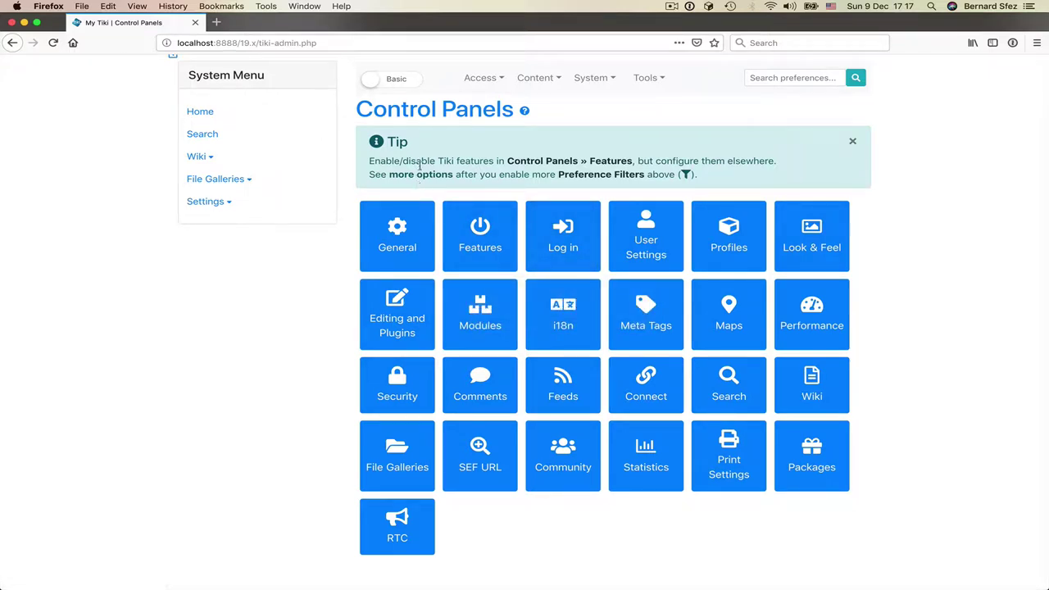
# Switch the preference filters from Basic to Advanced and save them as the default.
pyautogui.click(402, 81)
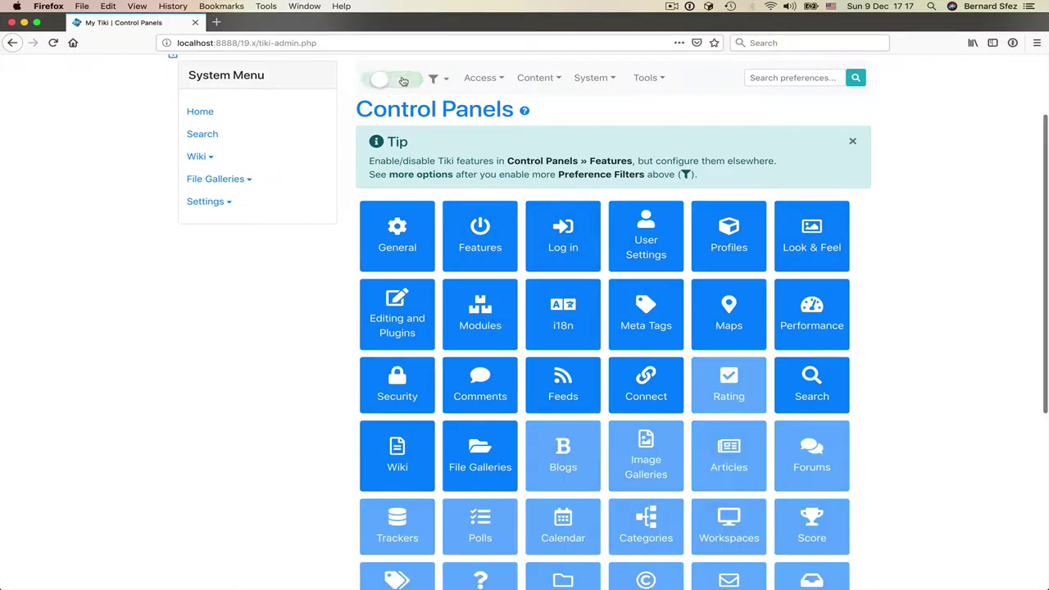
pyautogui.click(441, 78)
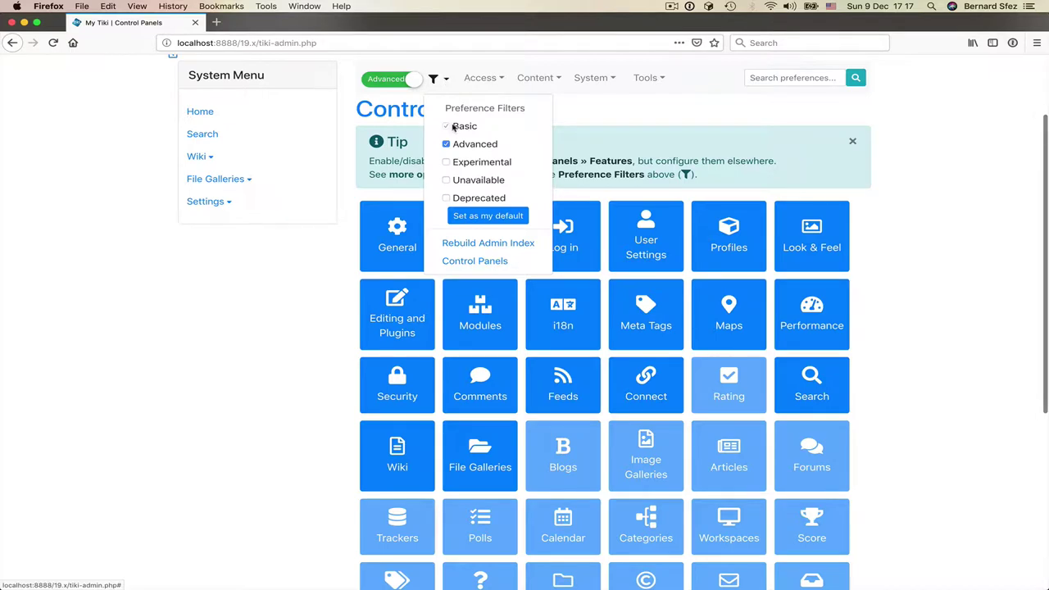
pyautogui.click(467, 218)
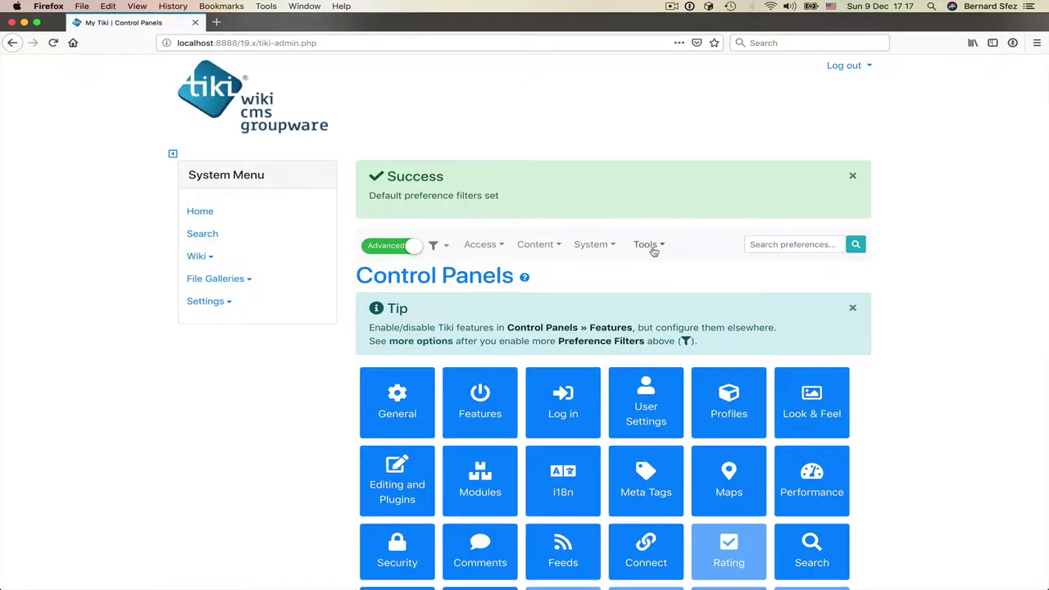
# Activate the Blog feature in the Blogs settings and apply the change.
pyautogui.scroll(-2, 923, 350)
pyautogui.scroll(-4, 923, 349)
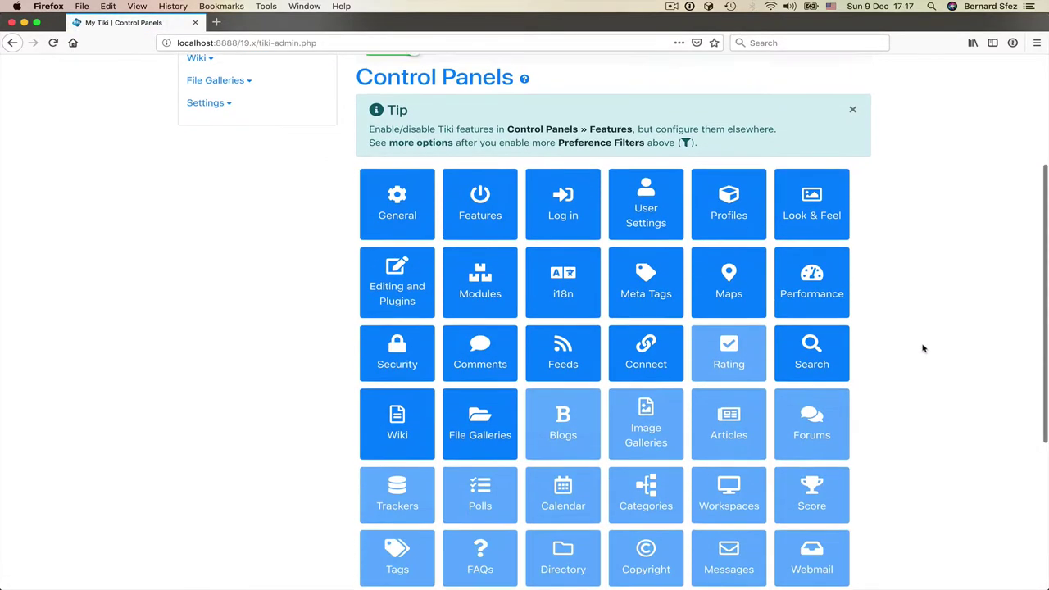
pyautogui.scroll(1, 923, 349)
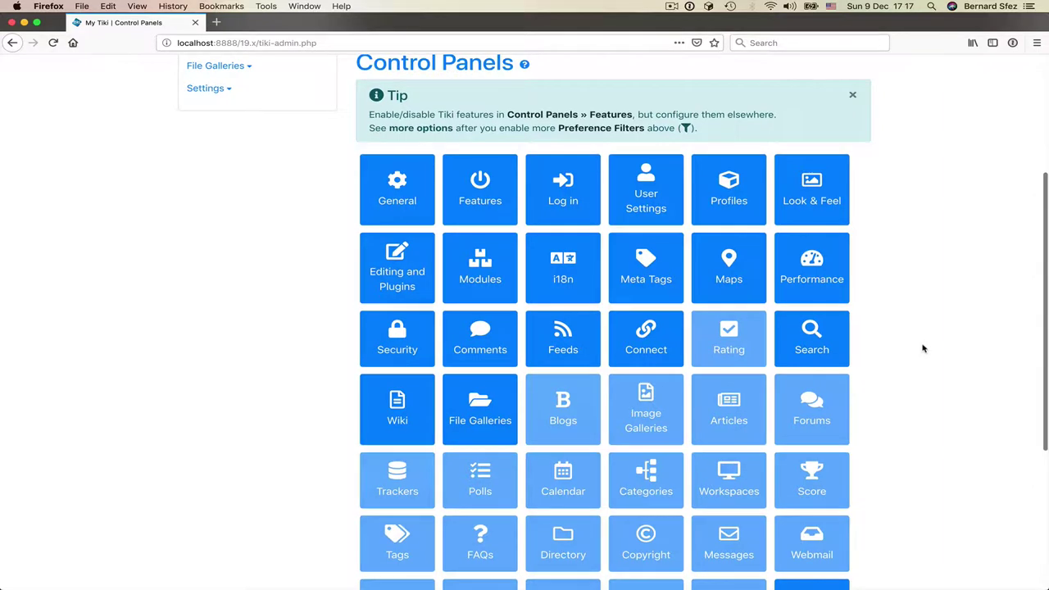
pyautogui.scroll(-3, 922, 349)
pyautogui.scroll(-2, 922, 349)
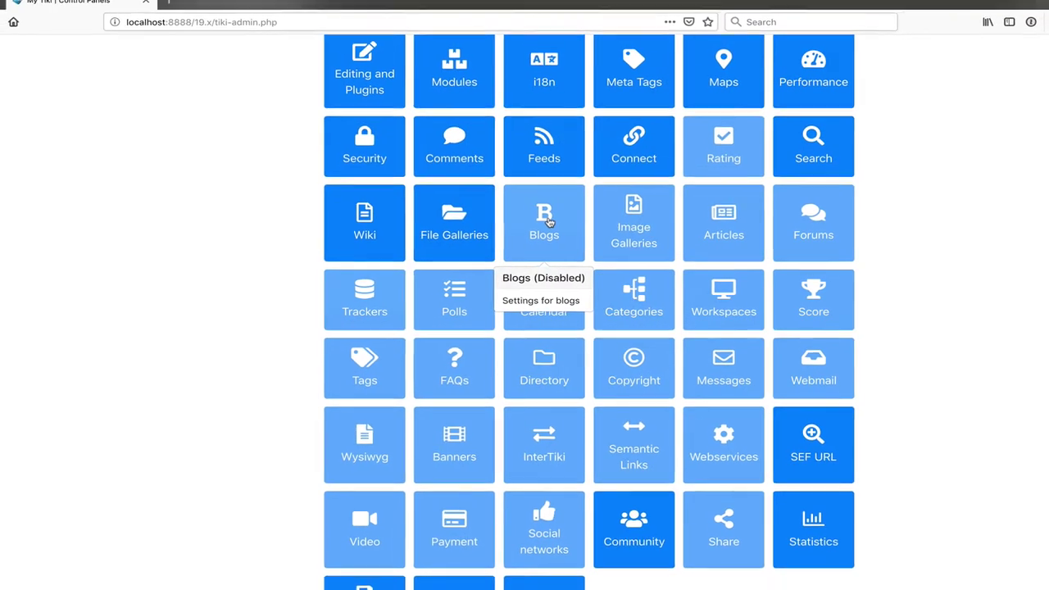
pyautogui.click(556, 225)
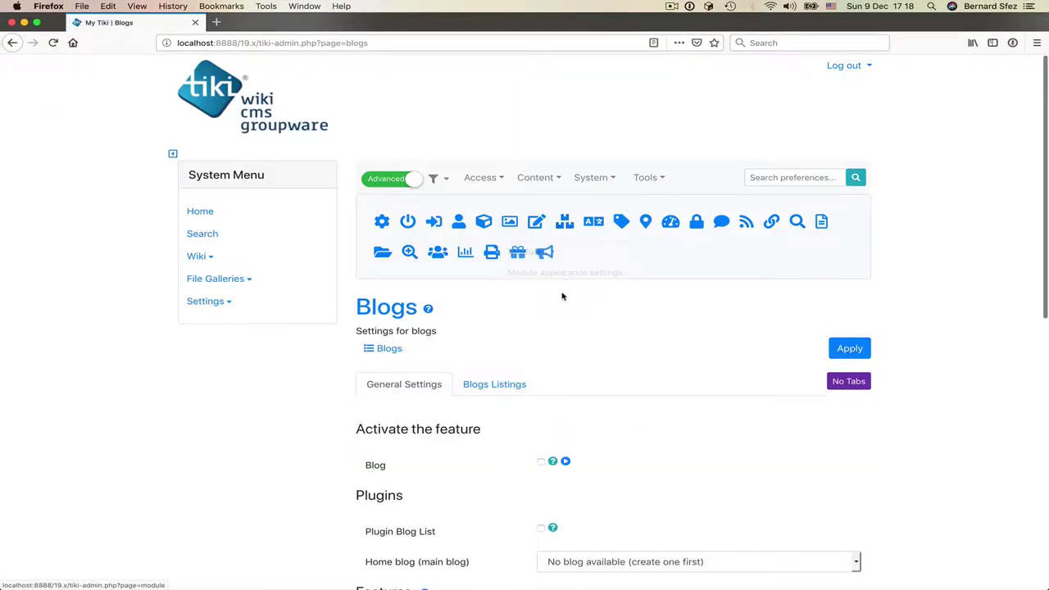
pyautogui.scroll(-1, 558, 328)
pyautogui.scroll(-3, 555, 345)
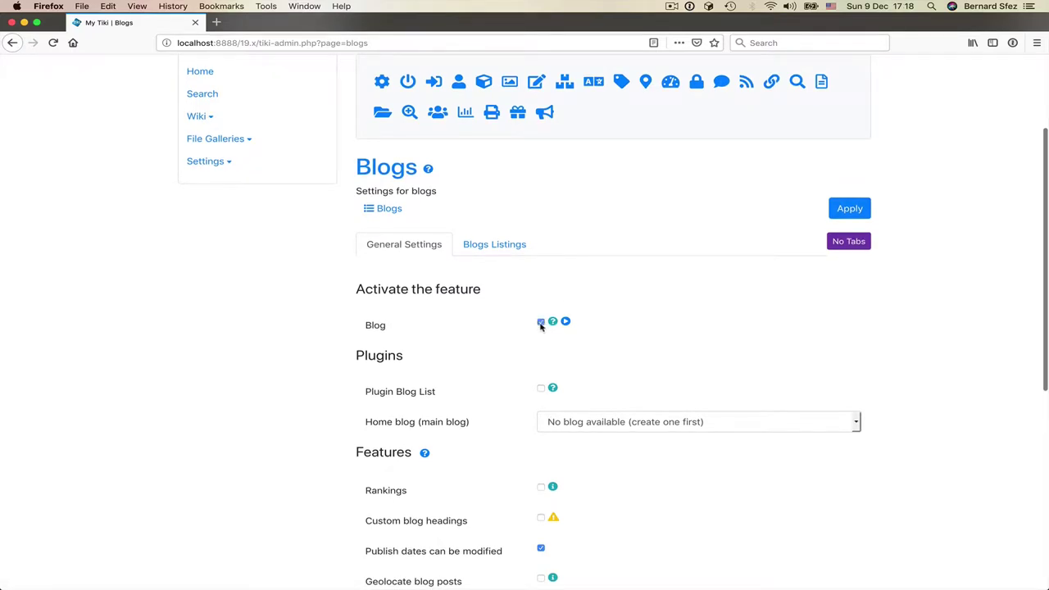
pyautogui.click(541, 323)
pyautogui.click(846, 209)
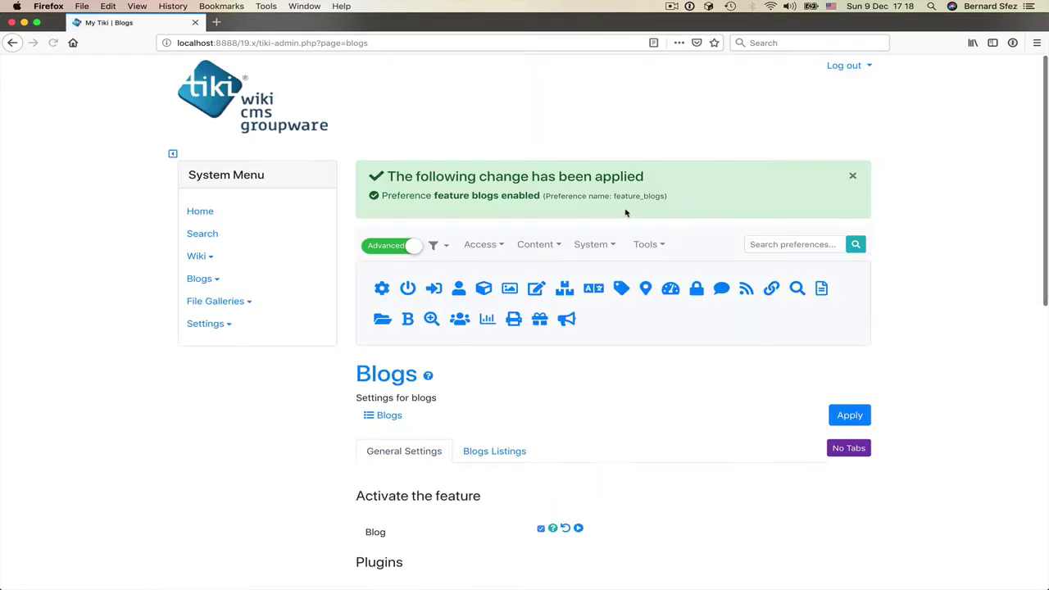
# Return to the Control Panels overview and open the global features list in the Features settings.
pyautogui.click(438, 245)
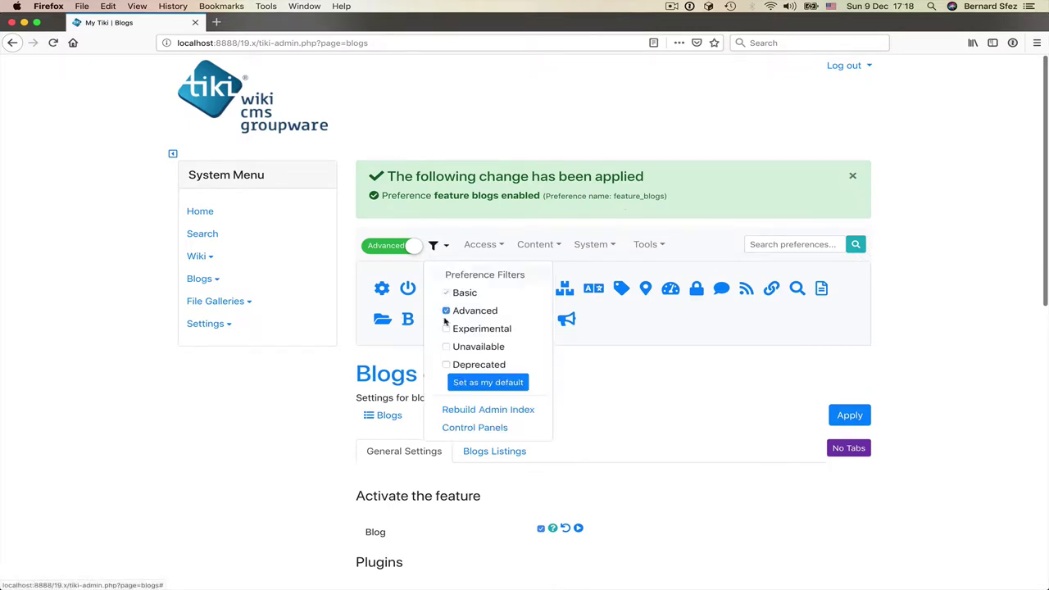
pyautogui.click(457, 428)
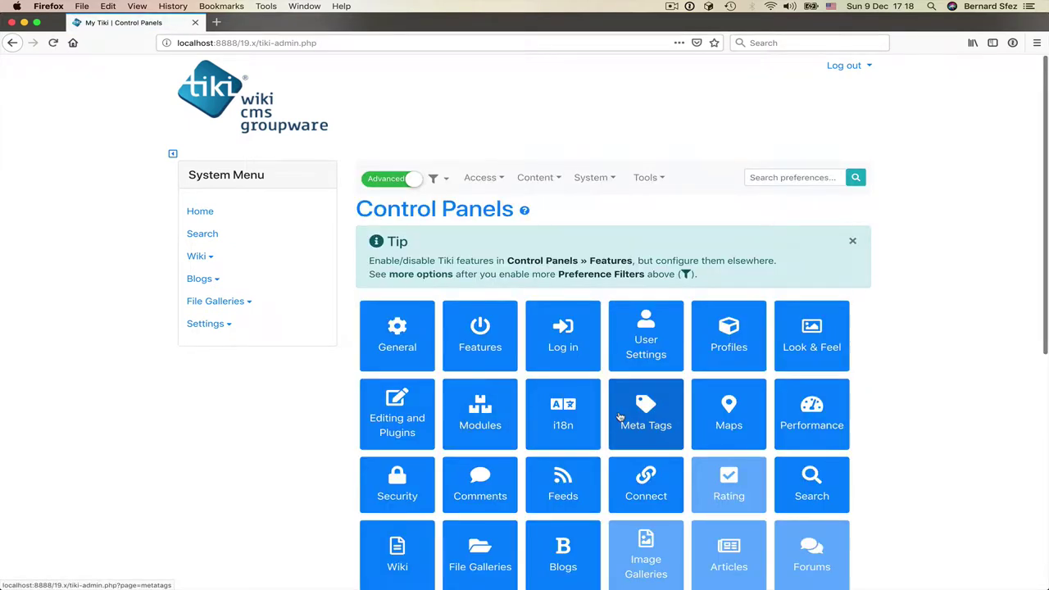
pyautogui.scroll(-4, 629, 383)
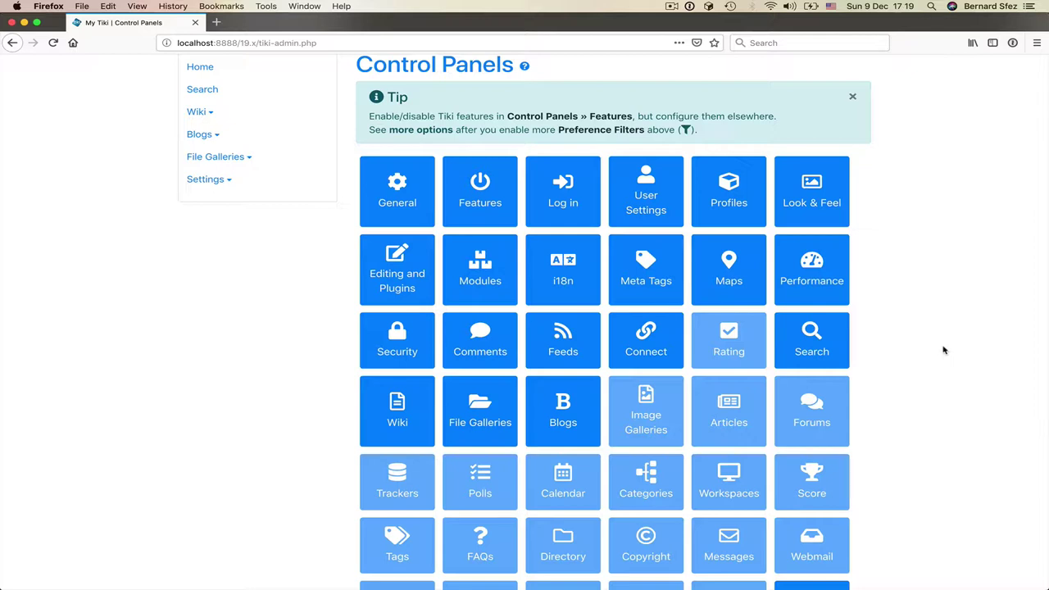
pyautogui.click(480, 193)
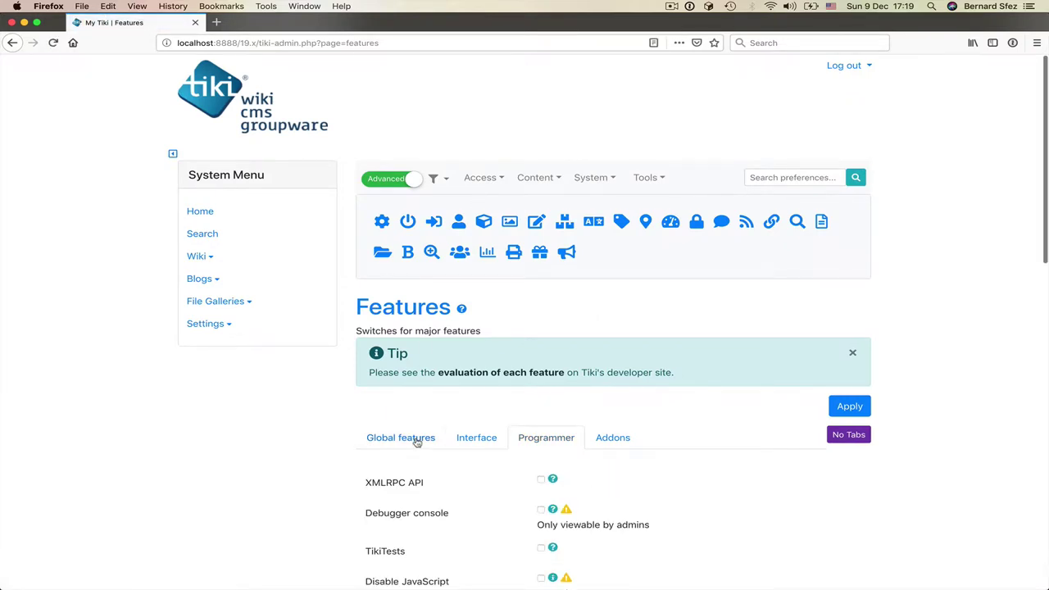
pyautogui.click(415, 438)
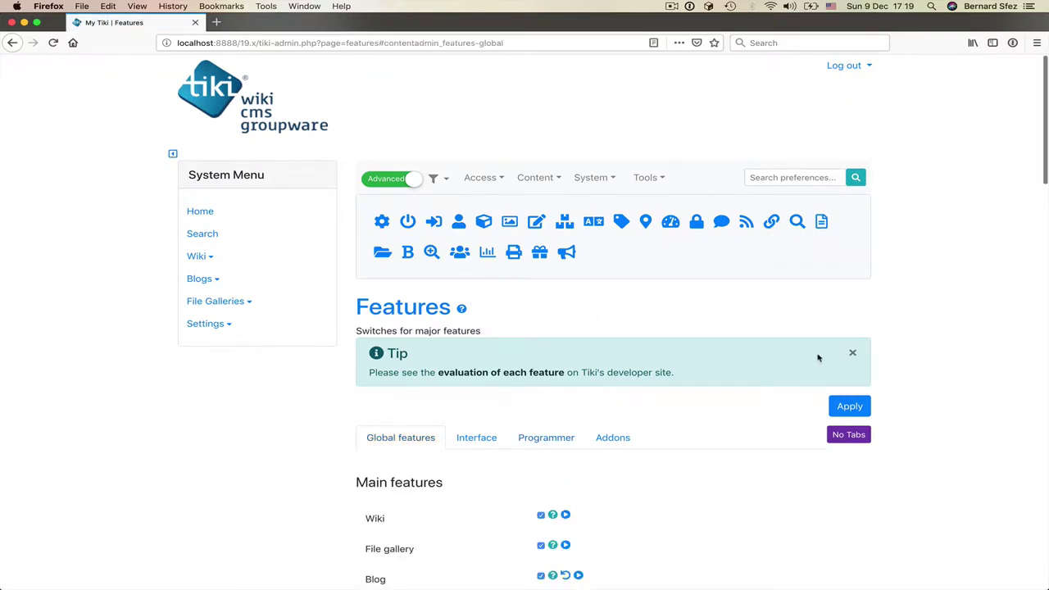
pyautogui.scroll(-5, 940, 307)
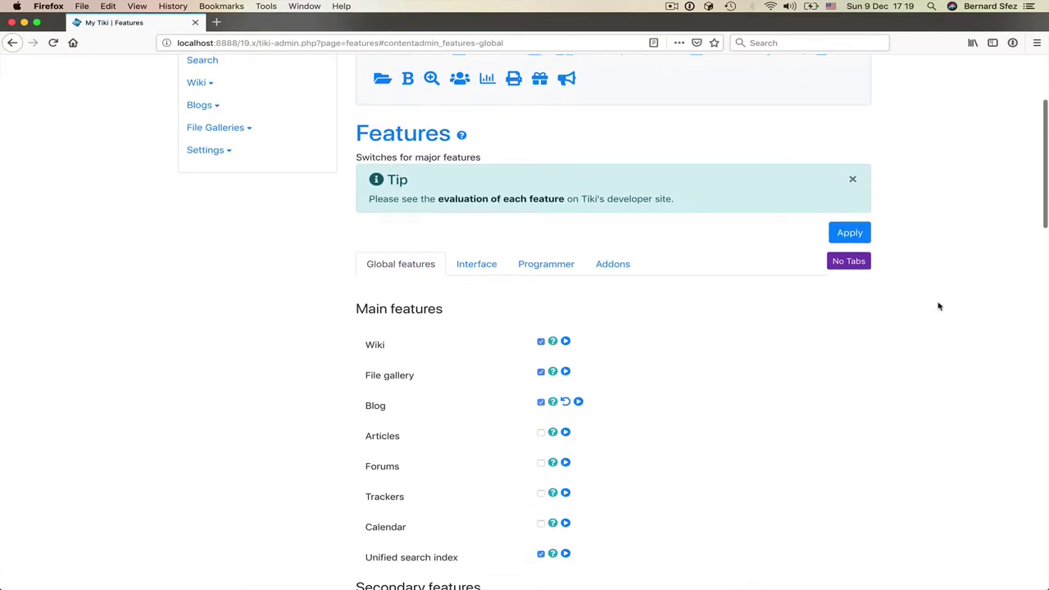
pyautogui.scroll(-1, 939, 306)
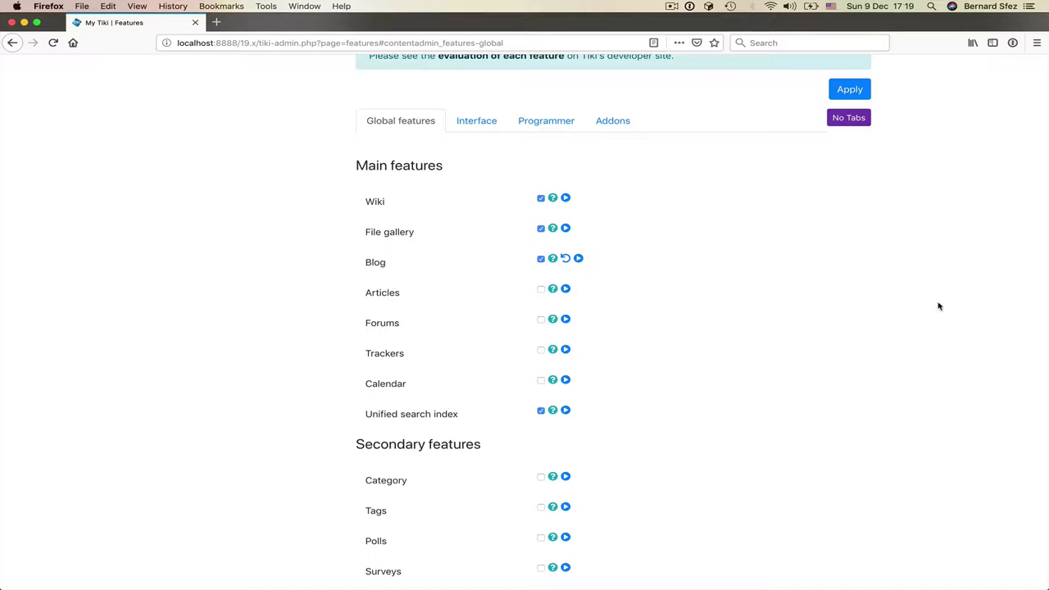
# Look over the Interface, Programmer and Addons feature settings, then return to the global features.
pyautogui.click(487, 123)
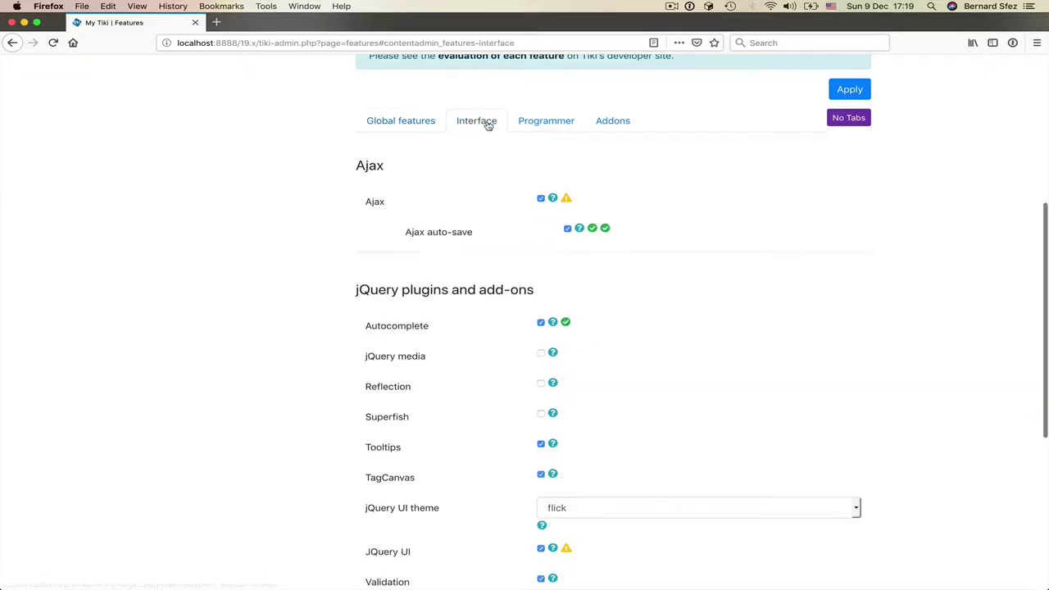
pyautogui.click(547, 123)
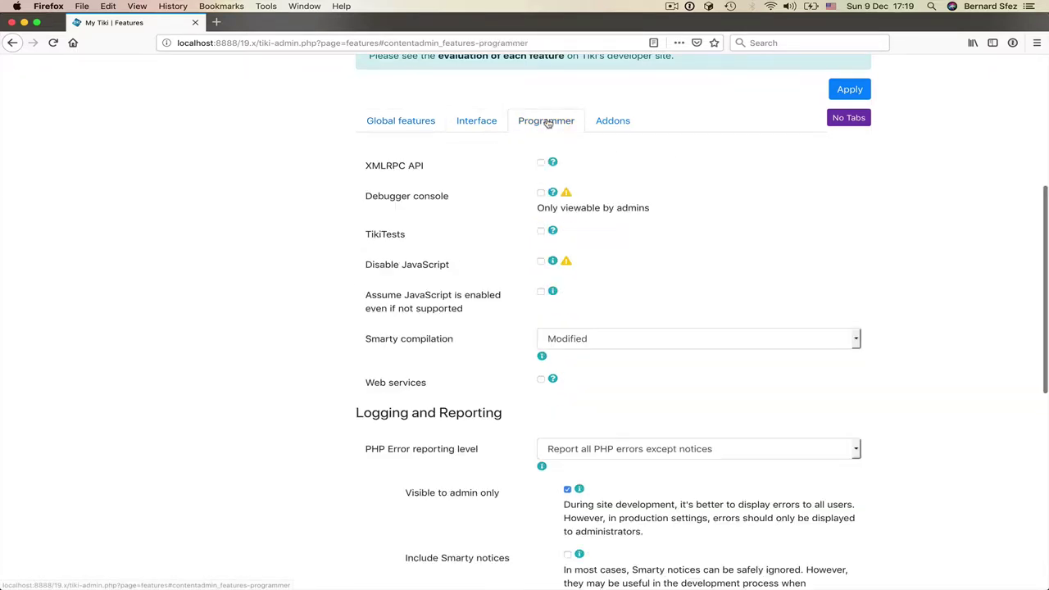
pyautogui.click(621, 123)
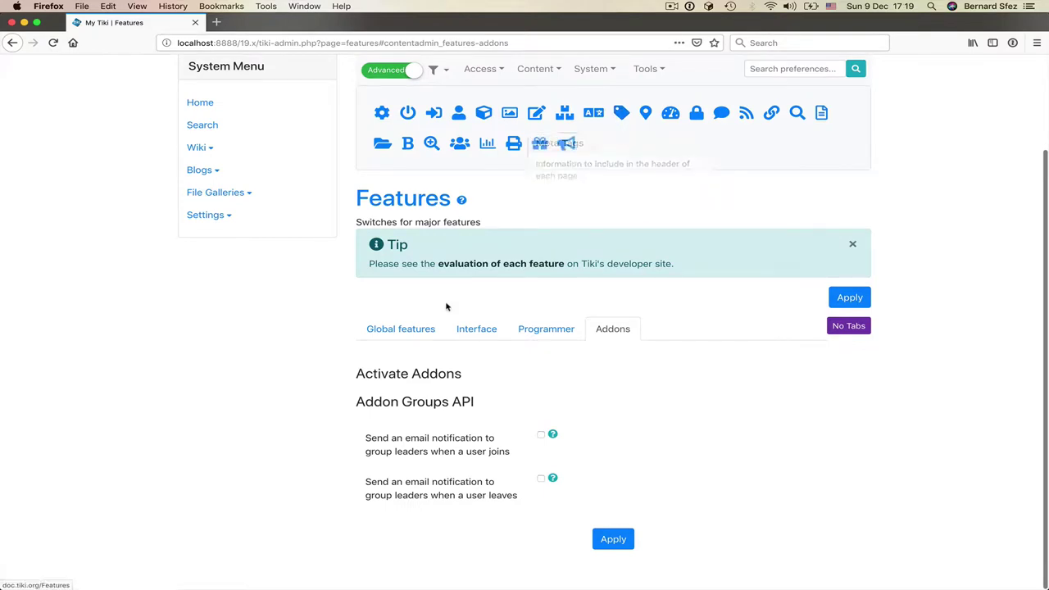
pyautogui.click(424, 330)
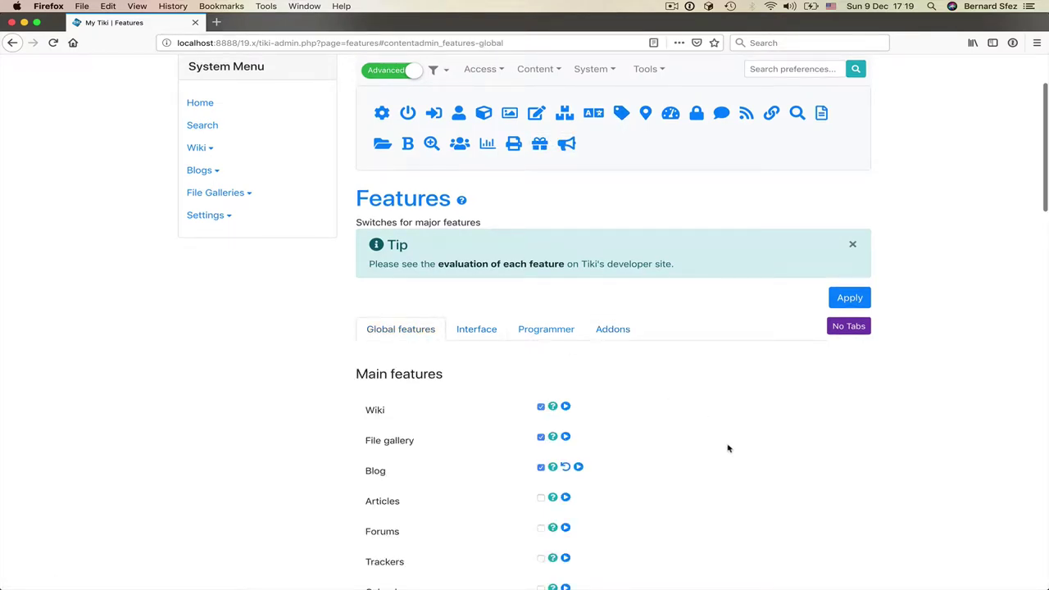
# Review the whole global features list, from the main features through to interaction with online services, and return to its beginning.
pyautogui.scroll(-5, 729, 447)
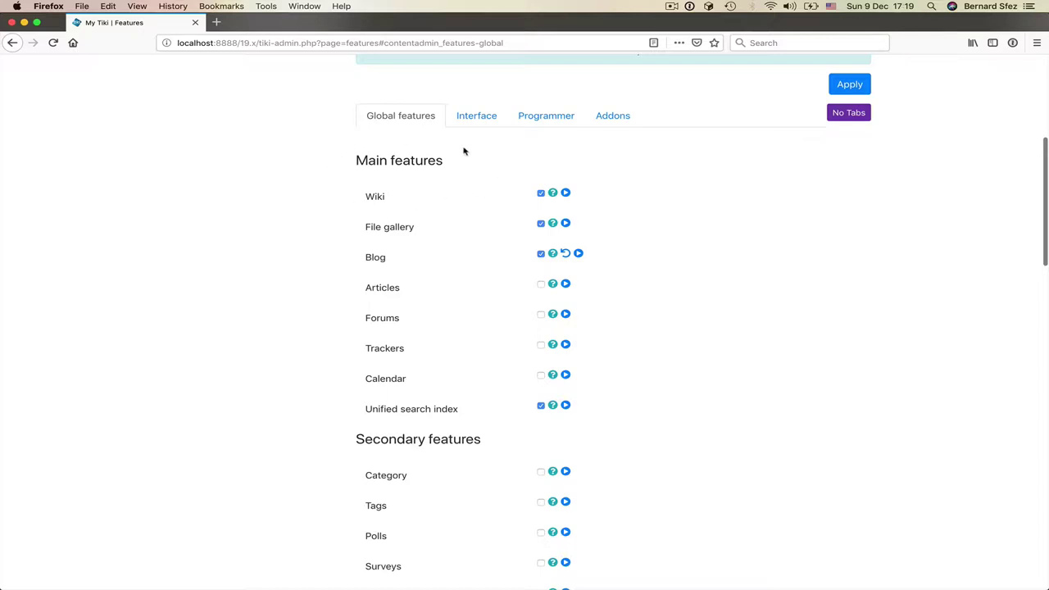
pyautogui.scroll(-5, 503, 328)
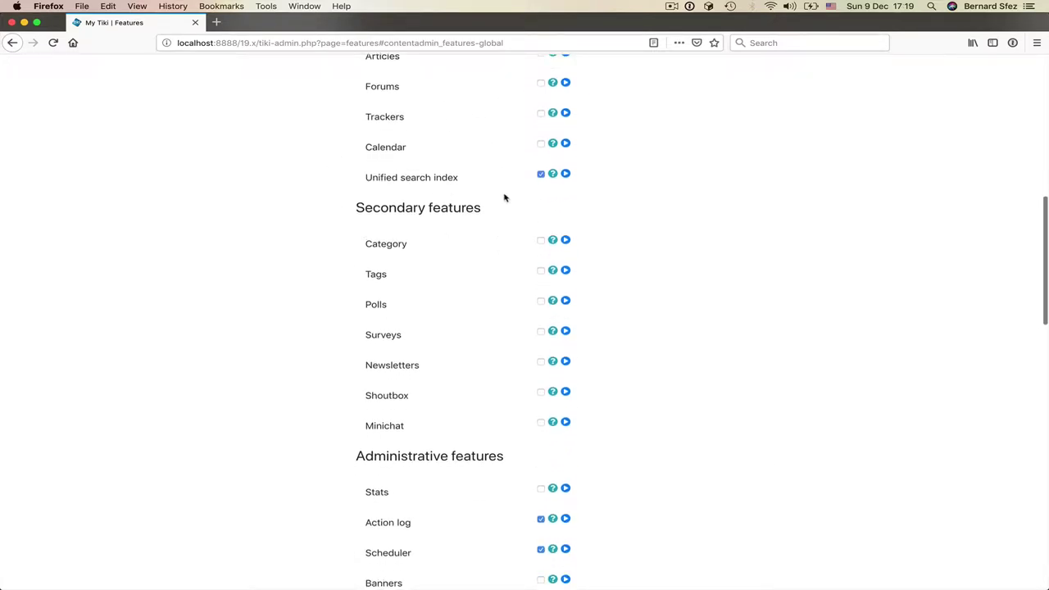
pyautogui.scroll(-7, 511, 336)
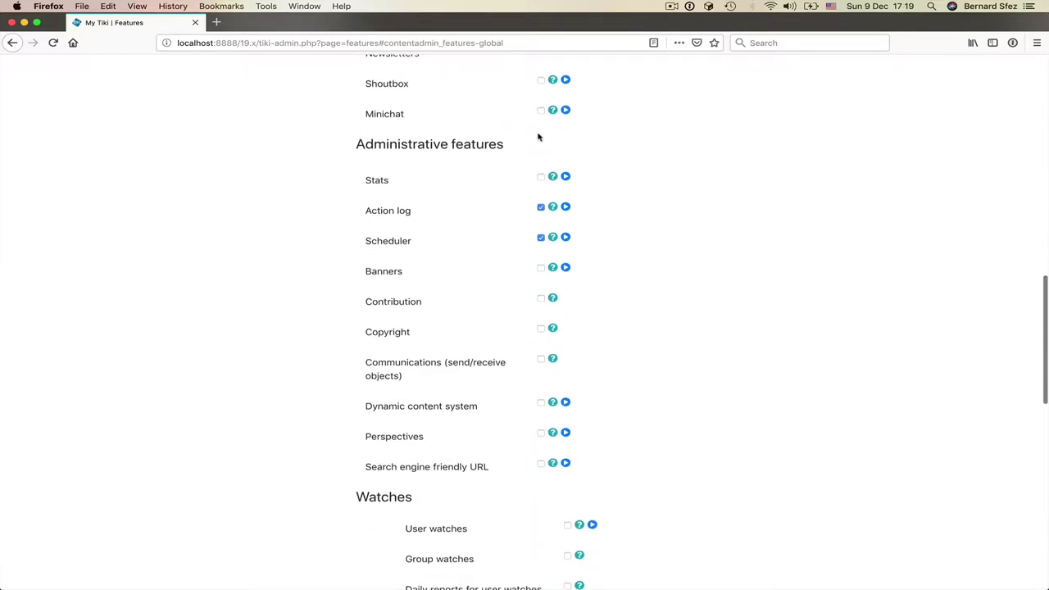
pyautogui.scroll(-11, 489, 271)
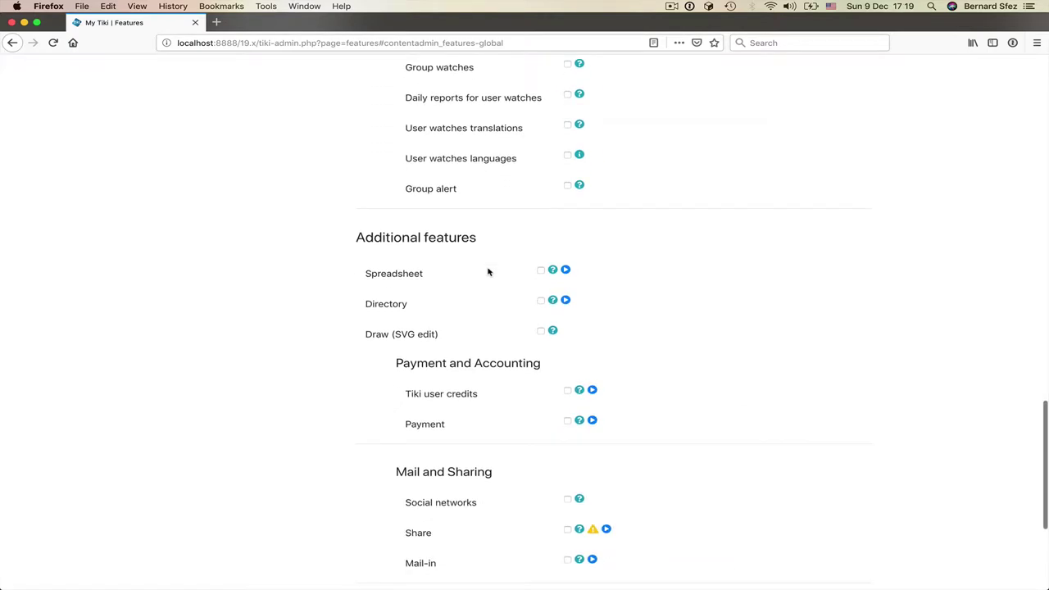
pyautogui.scroll(-1, 487, 271)
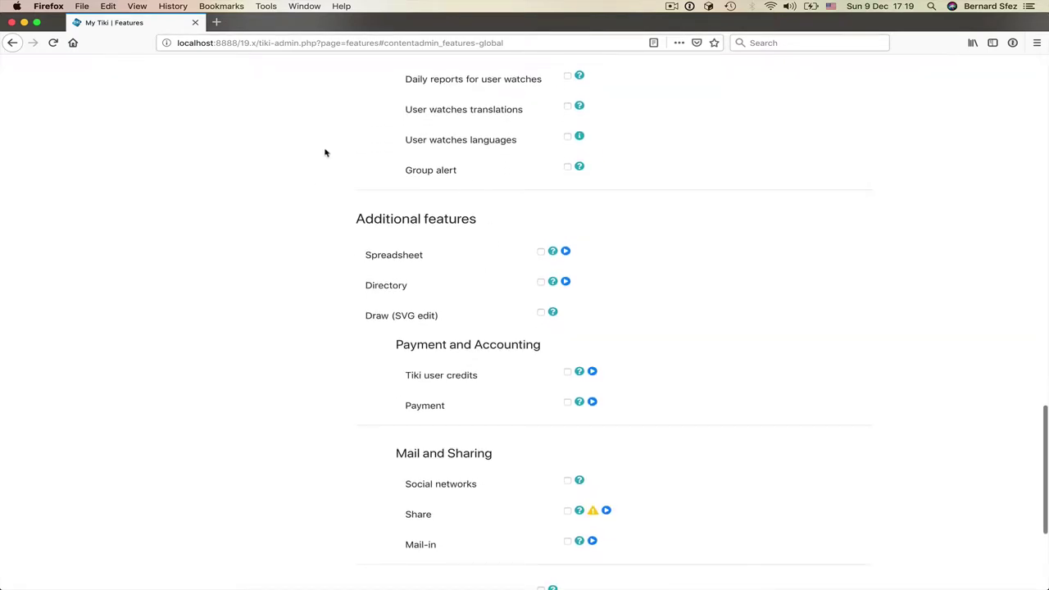
pyautogui.scroll(-5, 468, 194)
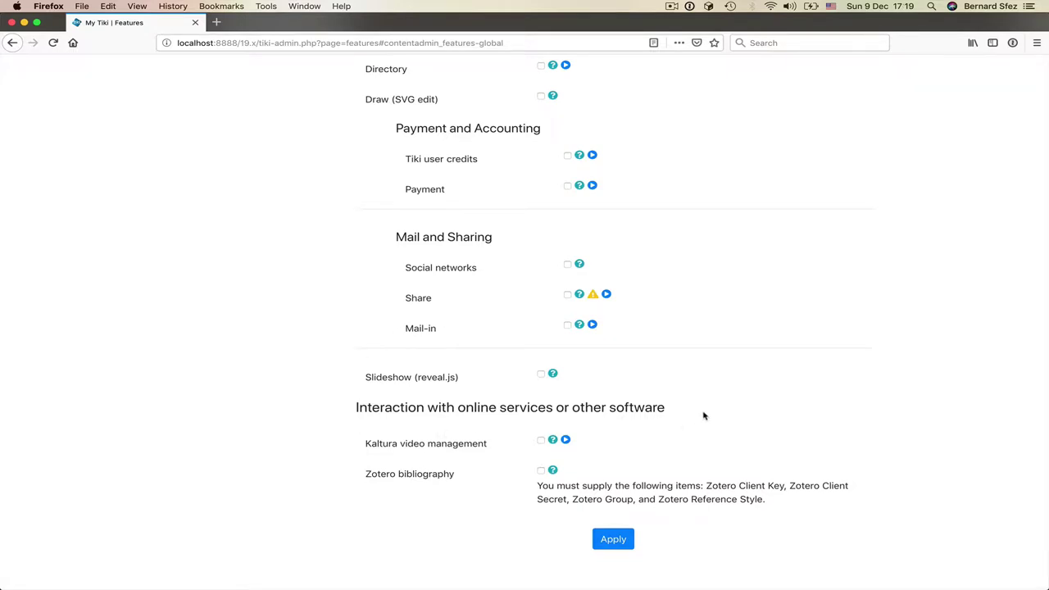
pyautogui.scroll(15, 703, 415)
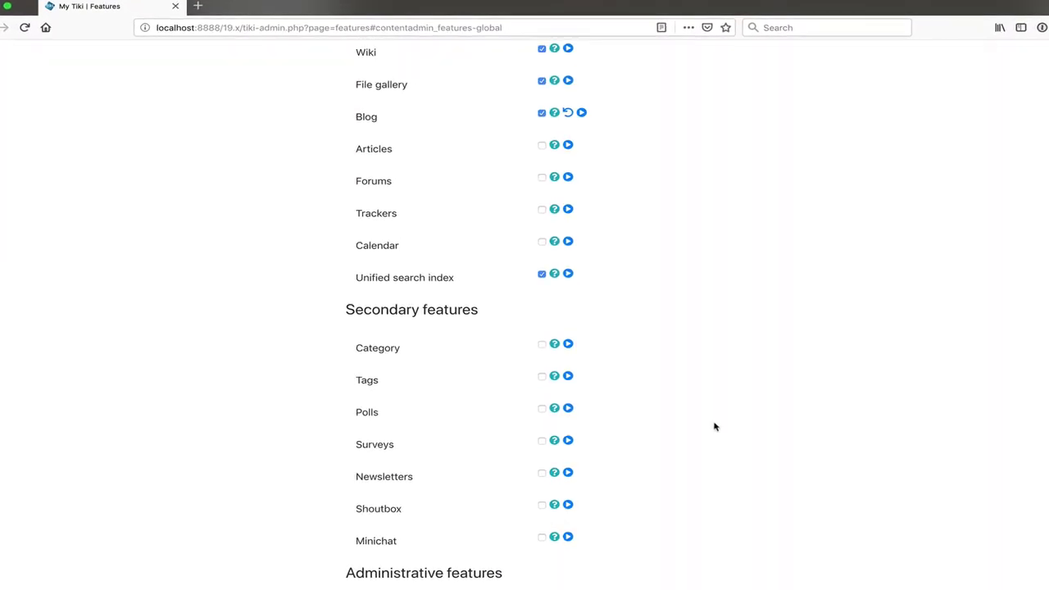
pyautogui.scroll(5, 714, 427)
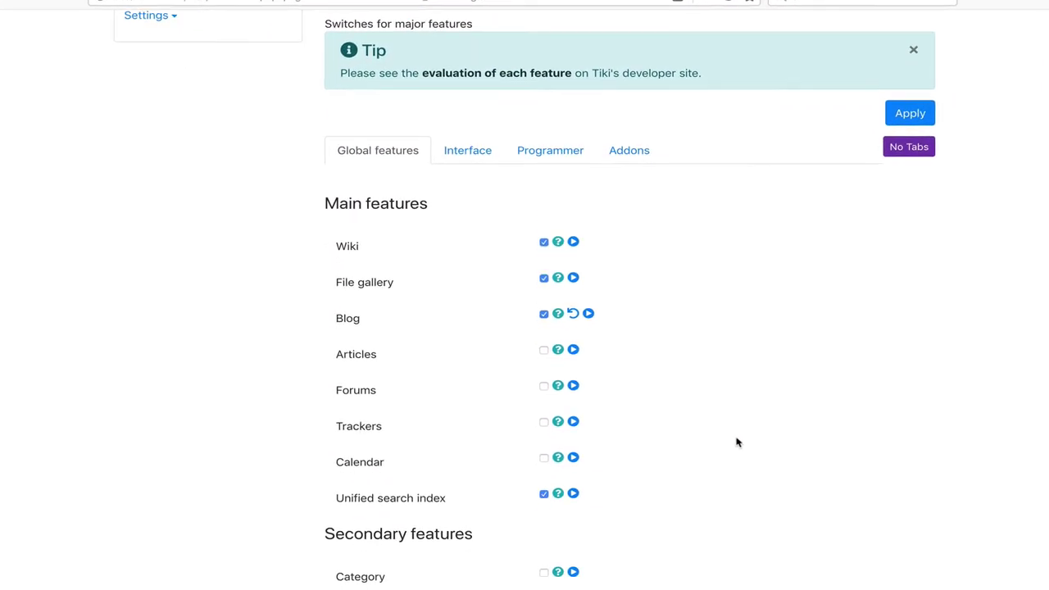
# Read the help descriptions of the main features, such as Wiki, Blog, Articles and Forums, and look over the secondary features.
pyautogui.moveTo(558, 240)
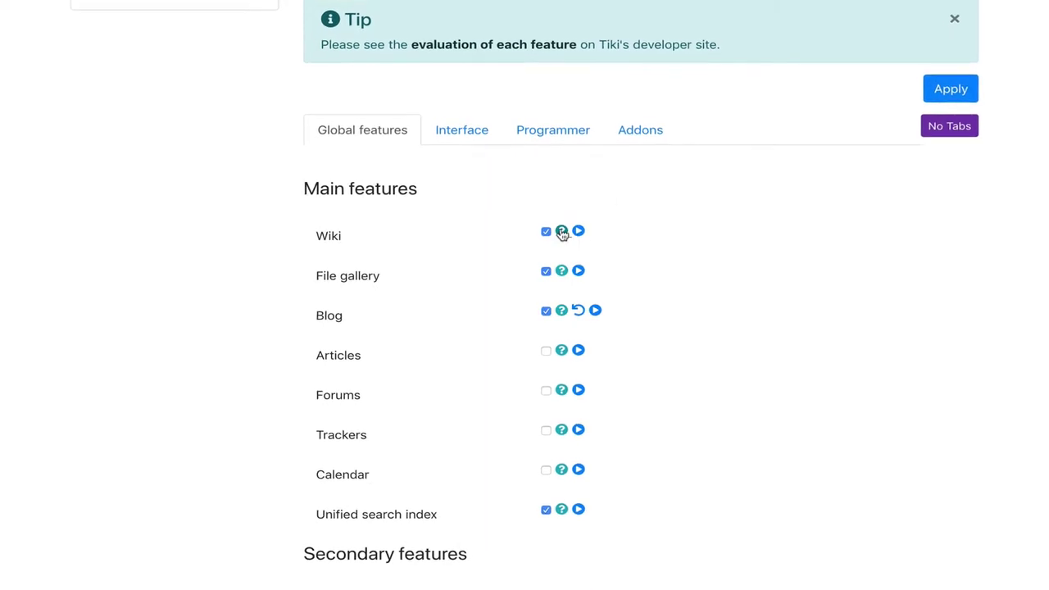
pyautogui.moveTo(562, 271)
pyautogui.moveTo(565, 318)
pyautogui.moveTo(566, 360)
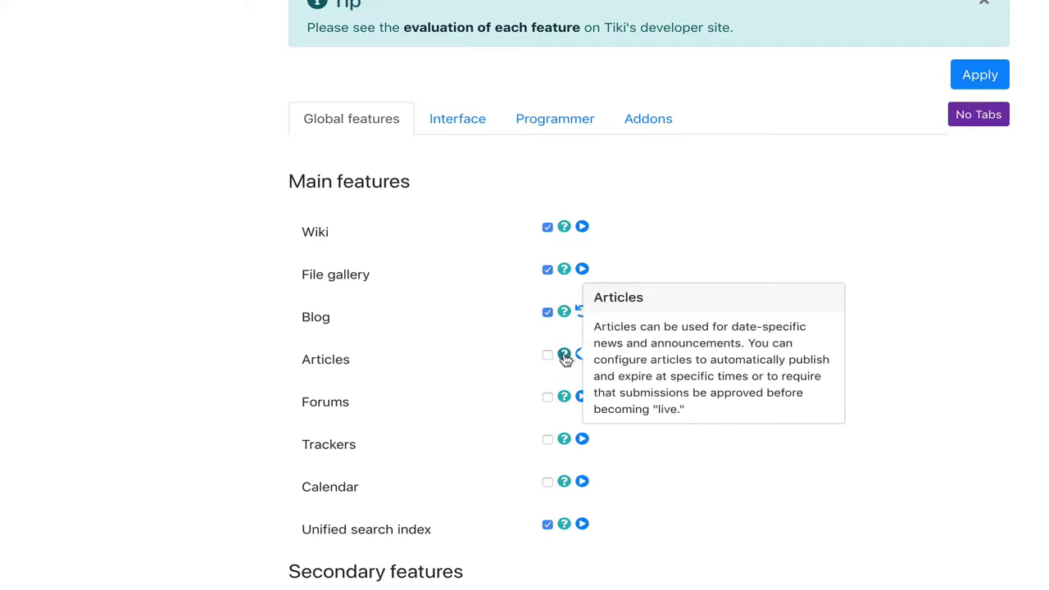
pyautogui.moveTo(566, 403)
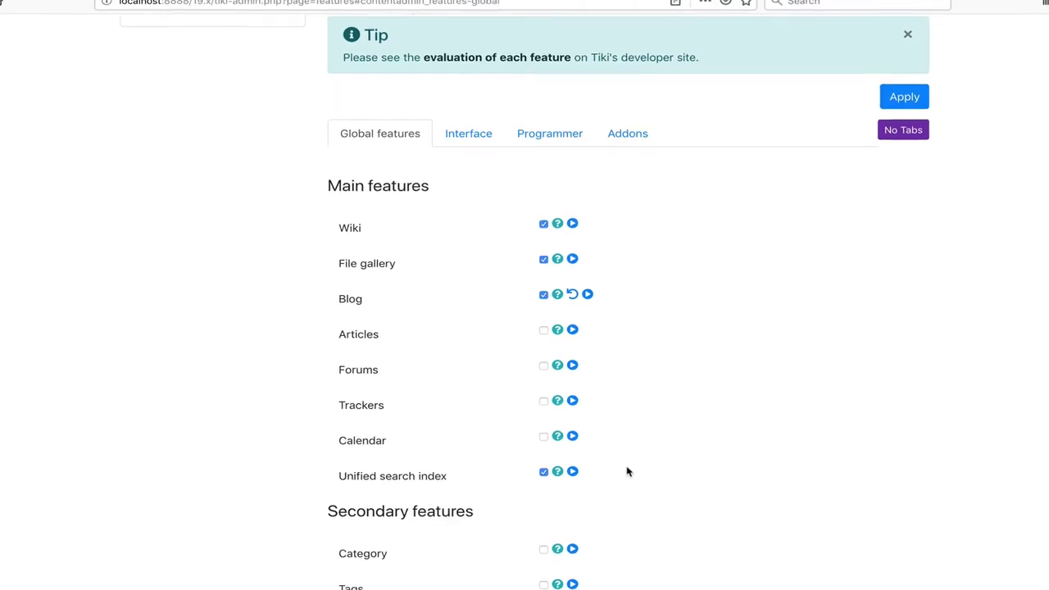
pyautogui.scroll(-3, 623, 465)
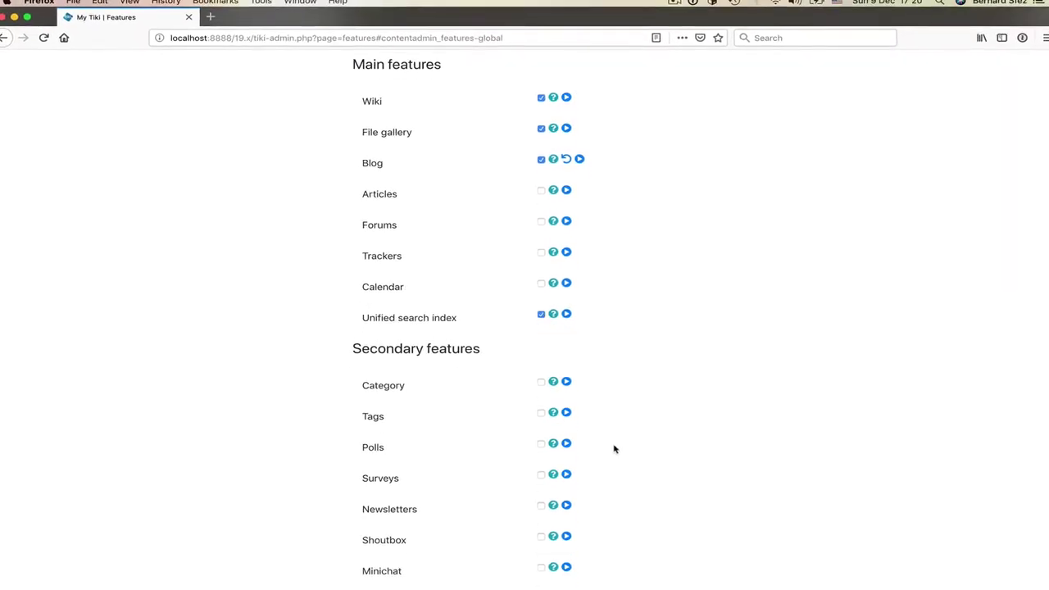
pyautogui.scroll(-3, 612, 446)
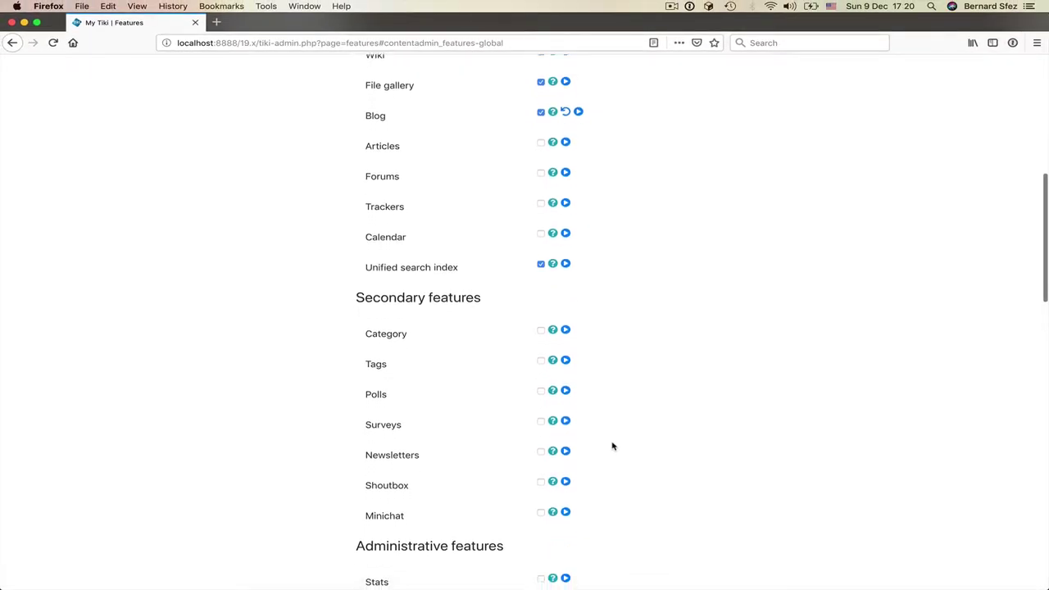
# Go through the administrative features to Watches and switch Daily reports for user watches on and back off to see its sub-option.
pyautogui.scroll(-3, 612, 445)
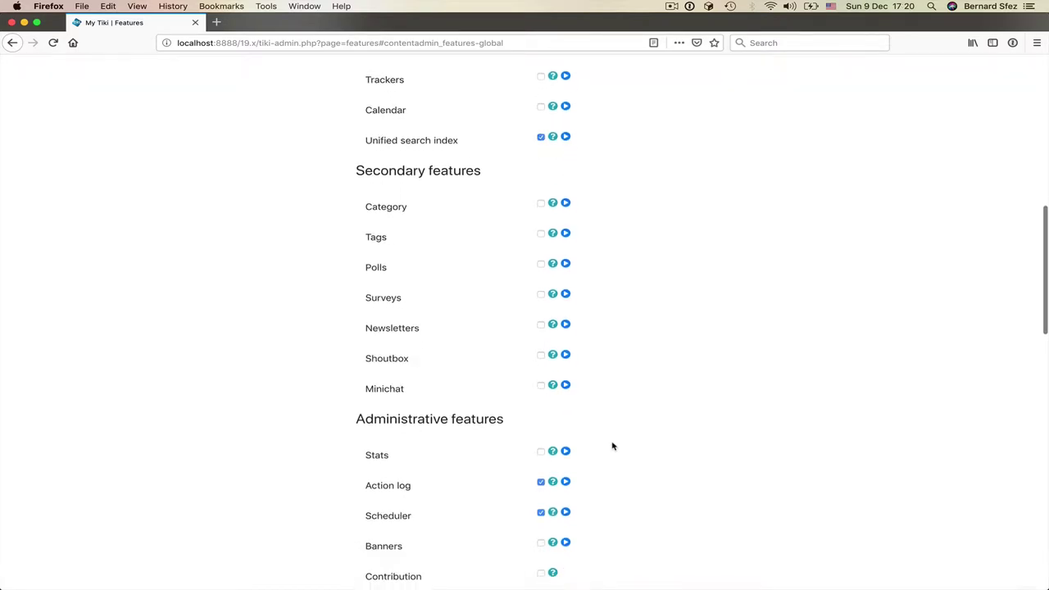
pyautogui.scroll(-3, 612, 446)
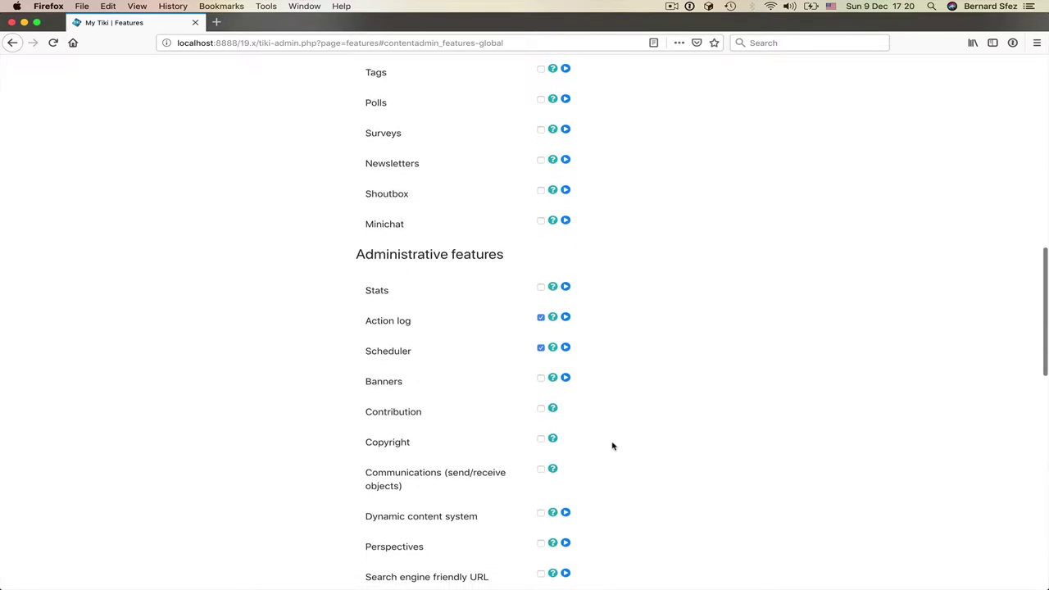
pyautogui.scroll(-5, 612, 446)
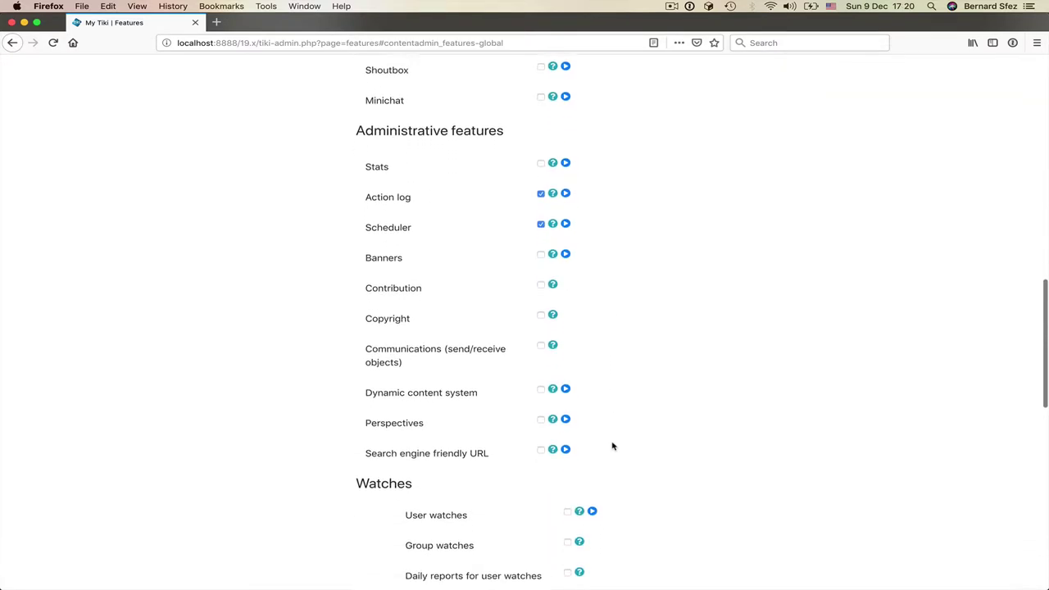
pyautogui.scroll(-3, 612, 446)
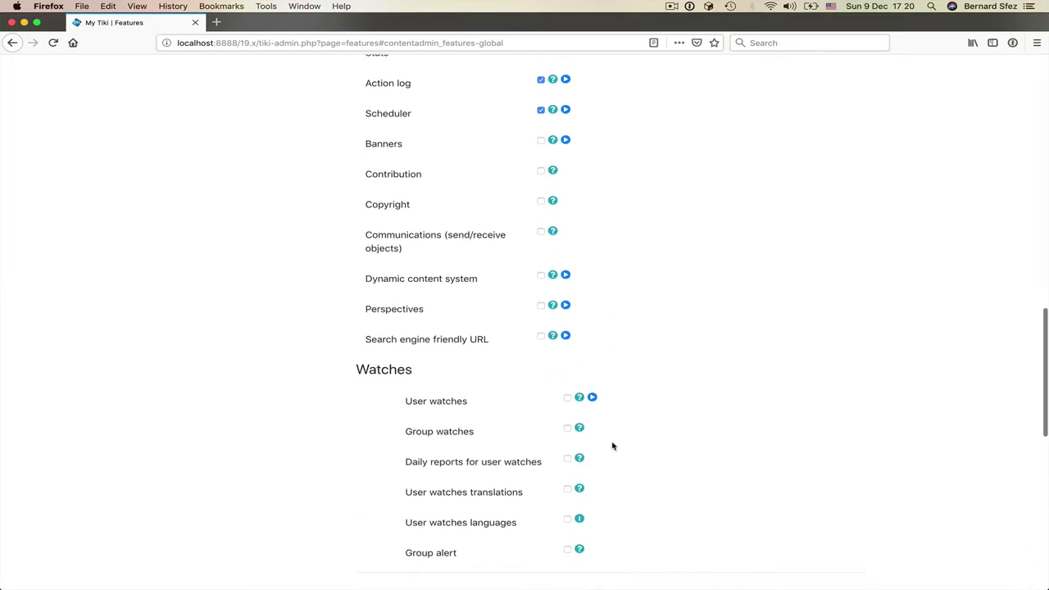
pyautogui.scroll(-2, 612, 446)
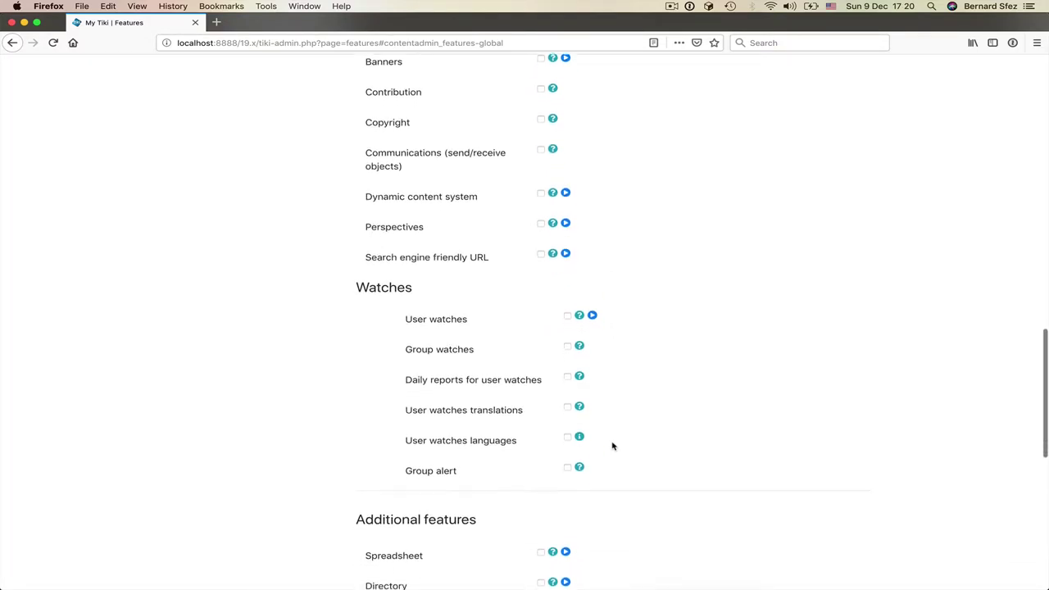
pyautogui.click(568, 354)
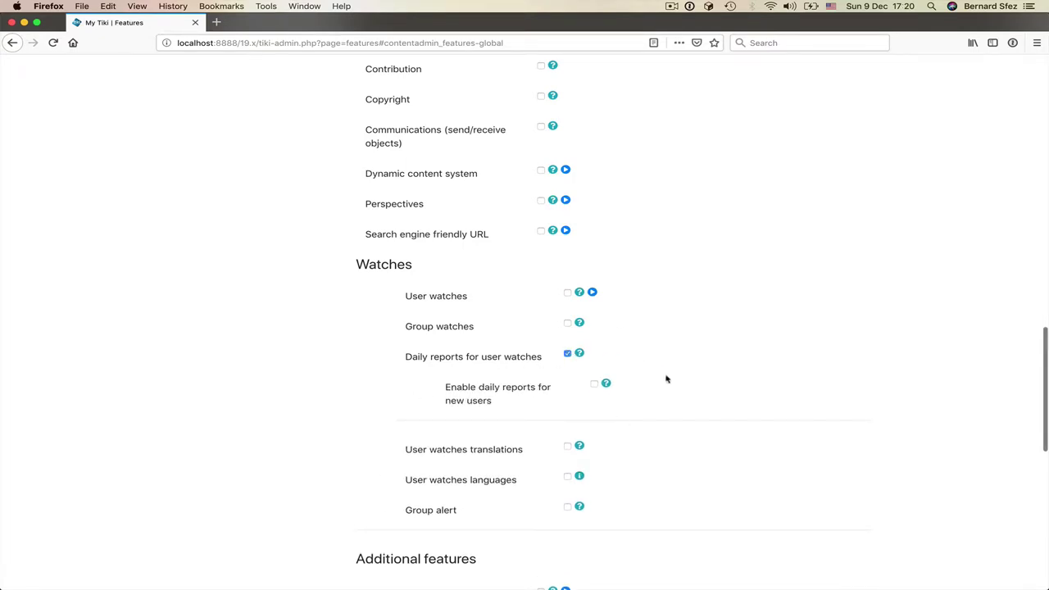
pyautogui.click(567, 354)
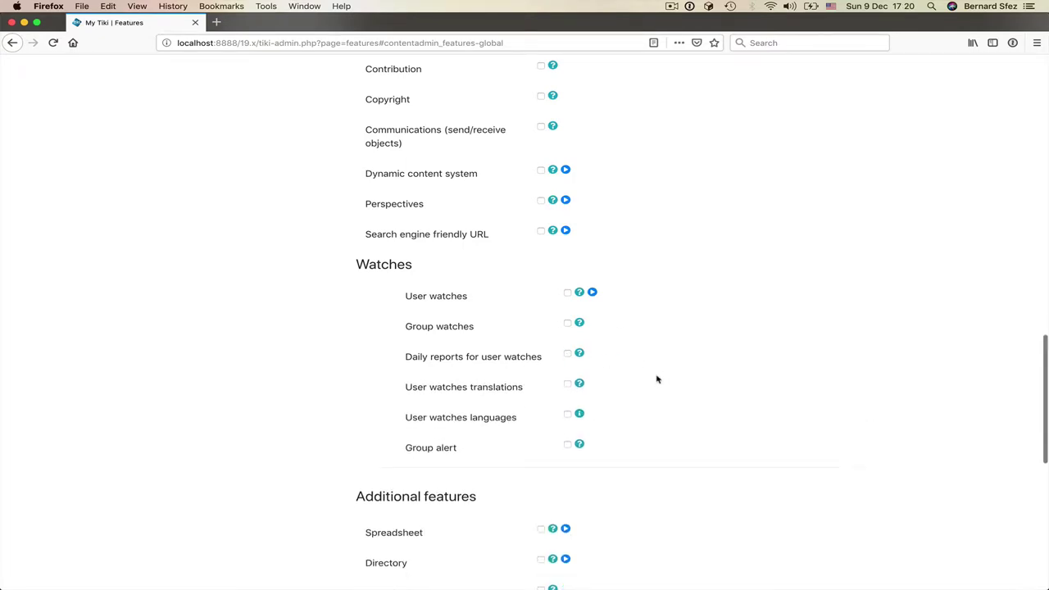
# Review the additional features through to online services, read the warning on the Share feature, and return to the start of the list.
pyautogui.scroll(-5, 658, 377)
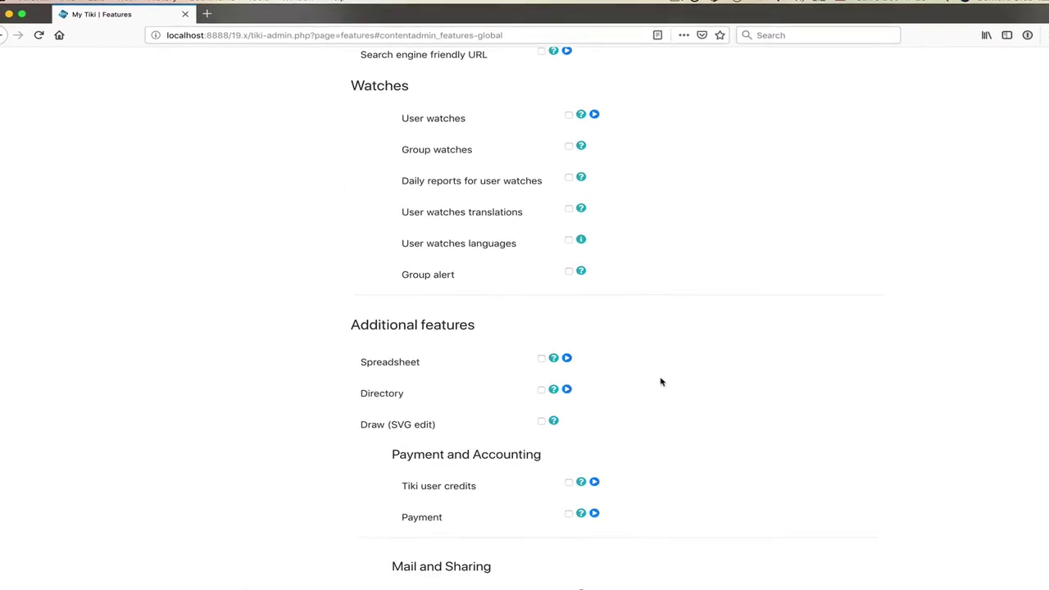
pyautogui.scroll(-5, 661, 381)
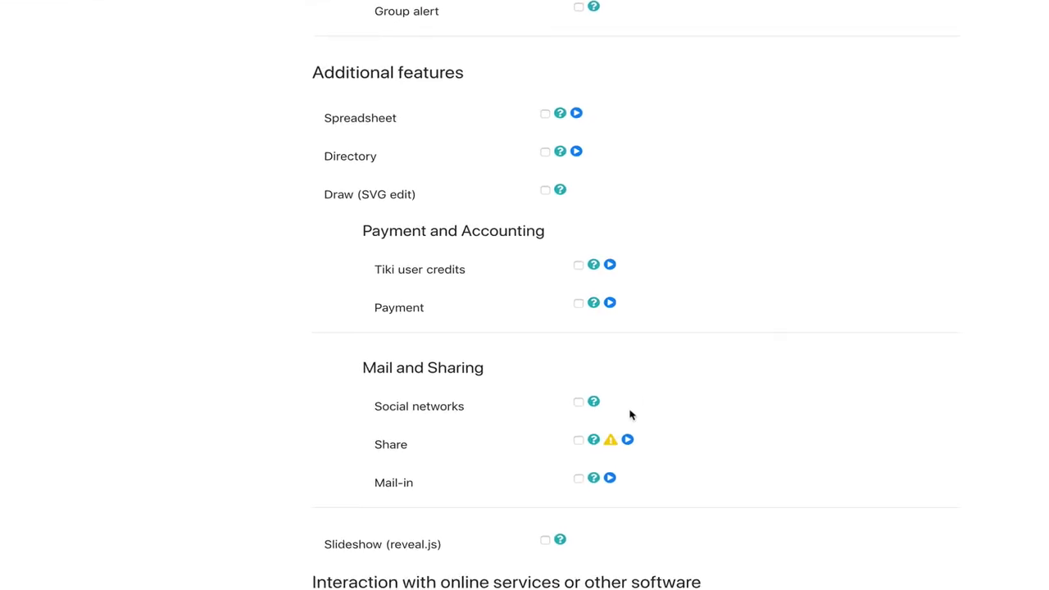
pyautogui.moveTo(610, 442)
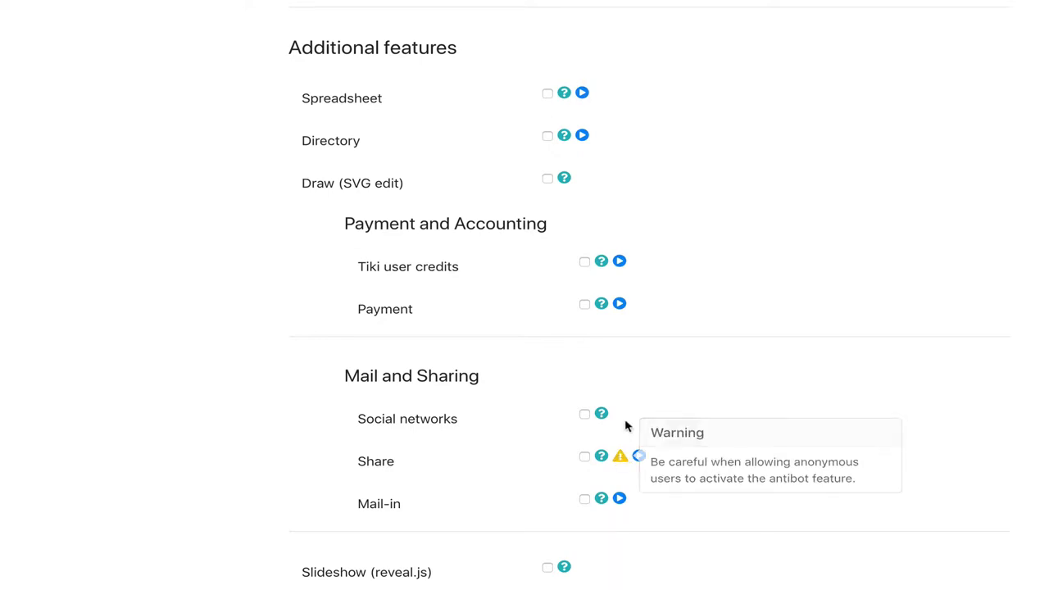
pyautogui.scroll(-3, 687, 387)
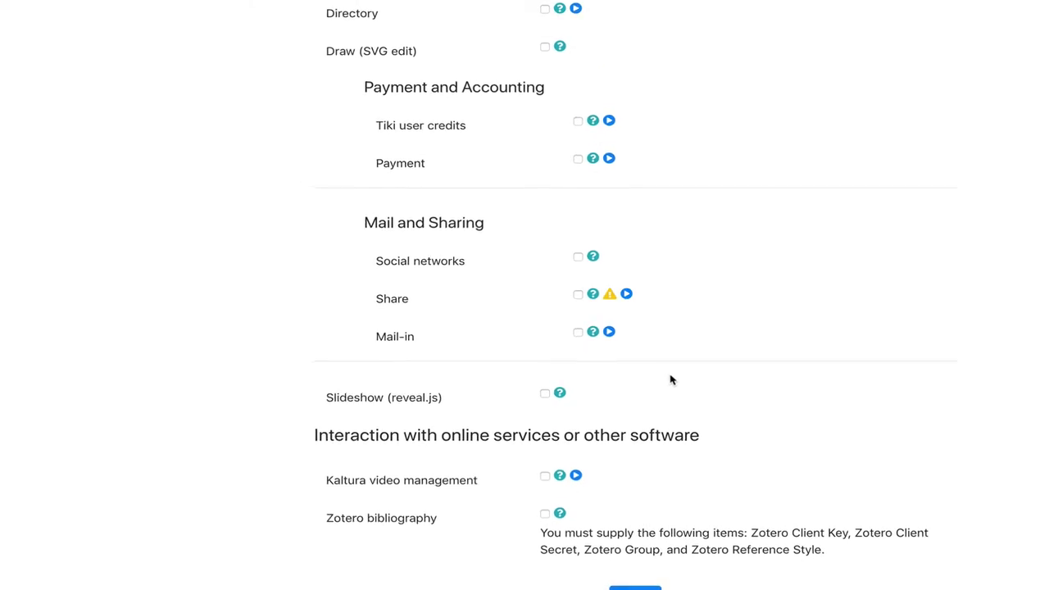
pyautogui.scroll(15, 672, 379)
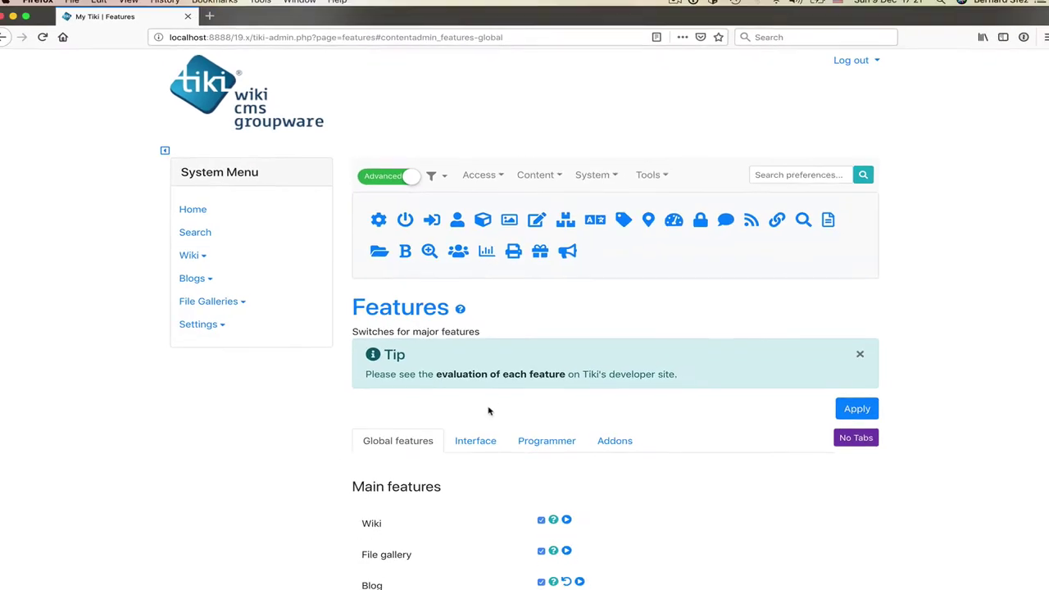
# Open the Interface feature settings and examine the requirements of Ajax auto-save.
pyautogui.click(463, 448)
pyautogui.scroll(-1, 483, 439)
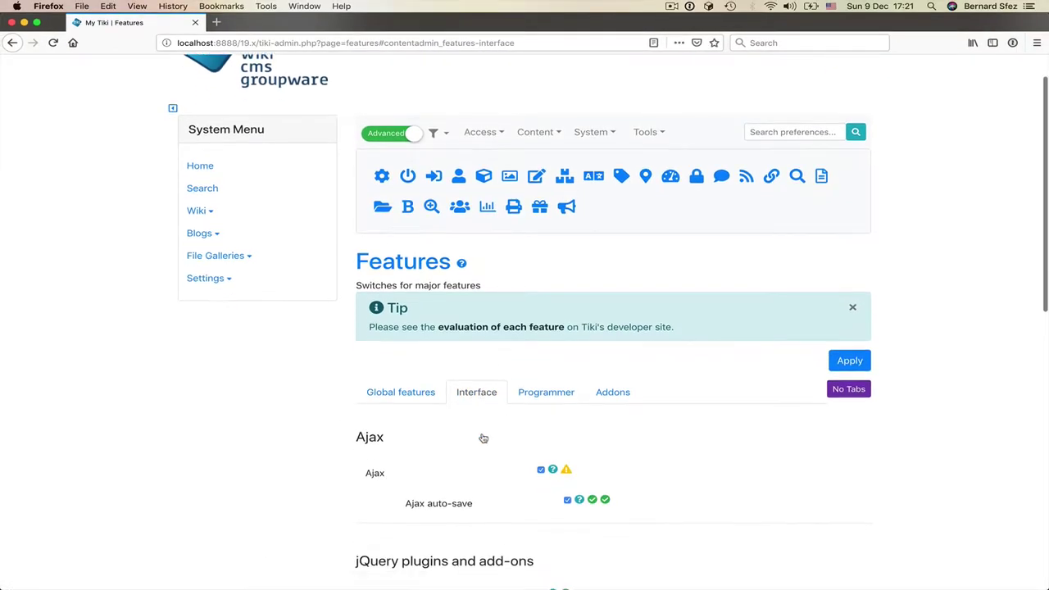
pyautogui.scroll(-5, 484, 438)
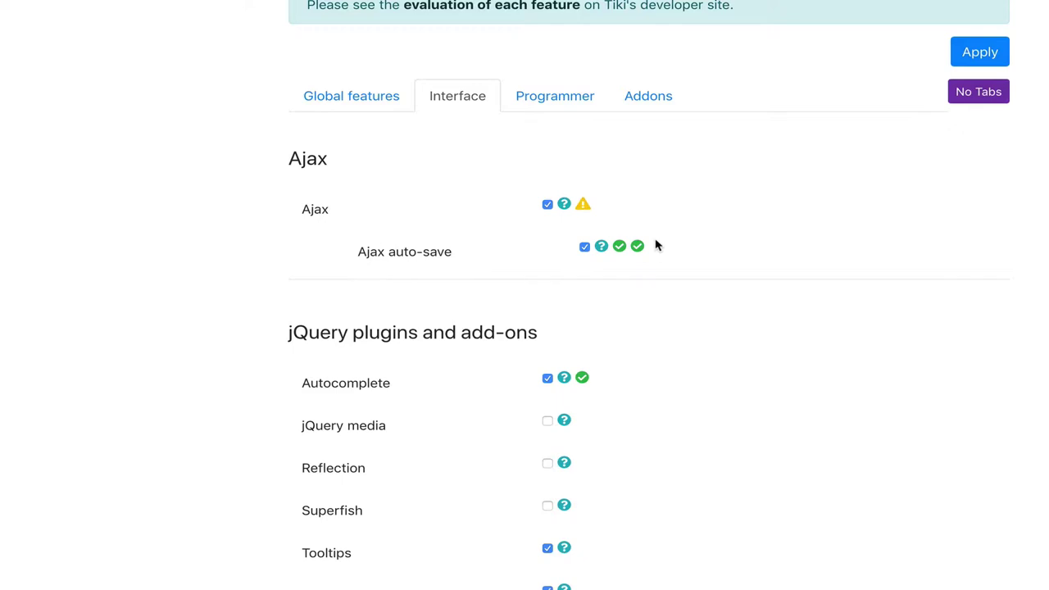
pyautogui.moveTo(619, 249)
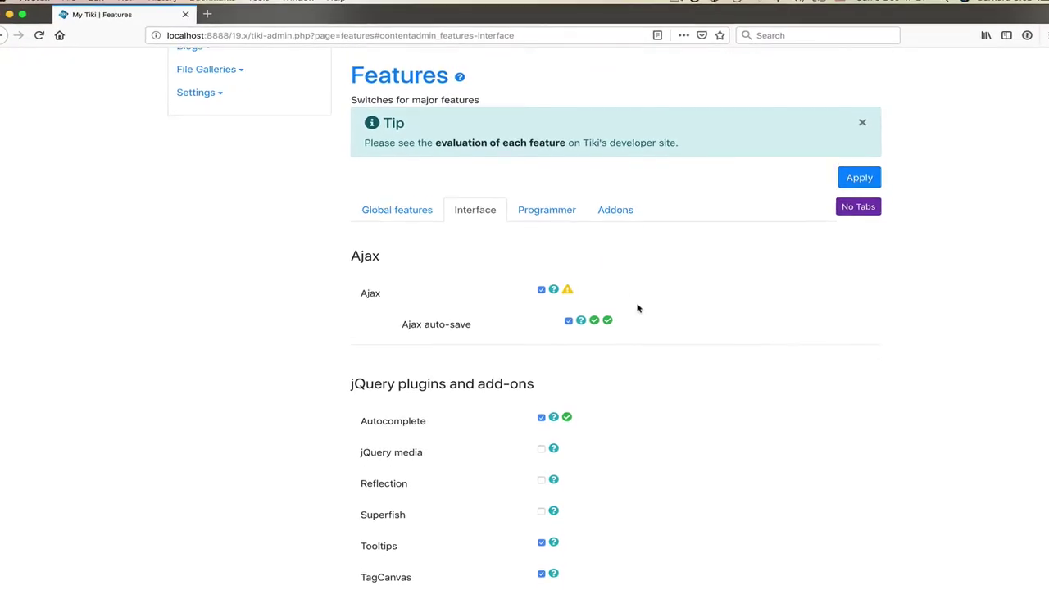
# Search the preferences for "warn".
pyautogui.scroll(2, 648, 278)
pyautogui.click(754, 157)
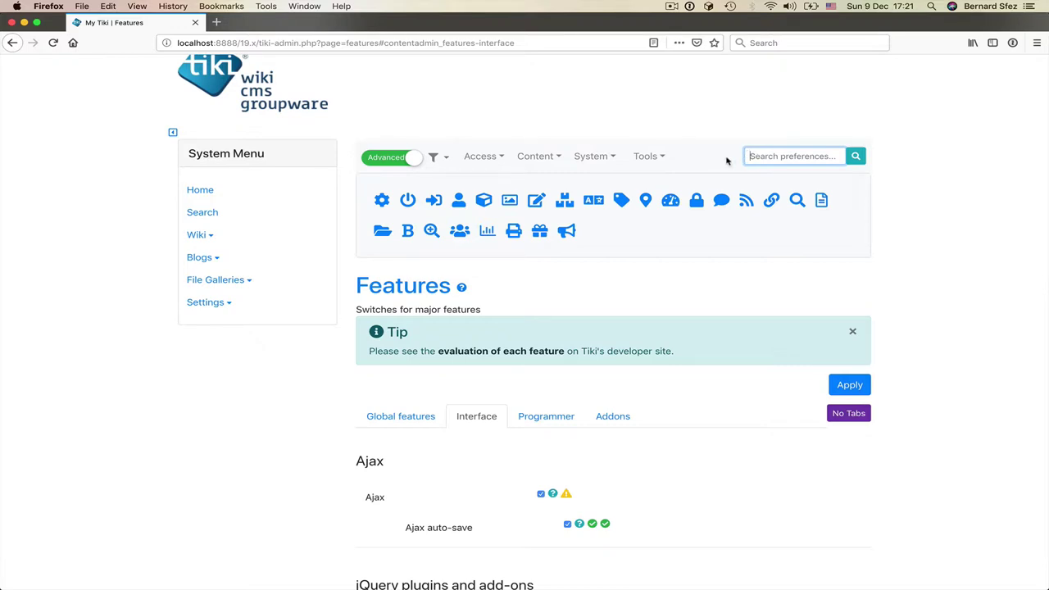
pyautogui.write('wa')
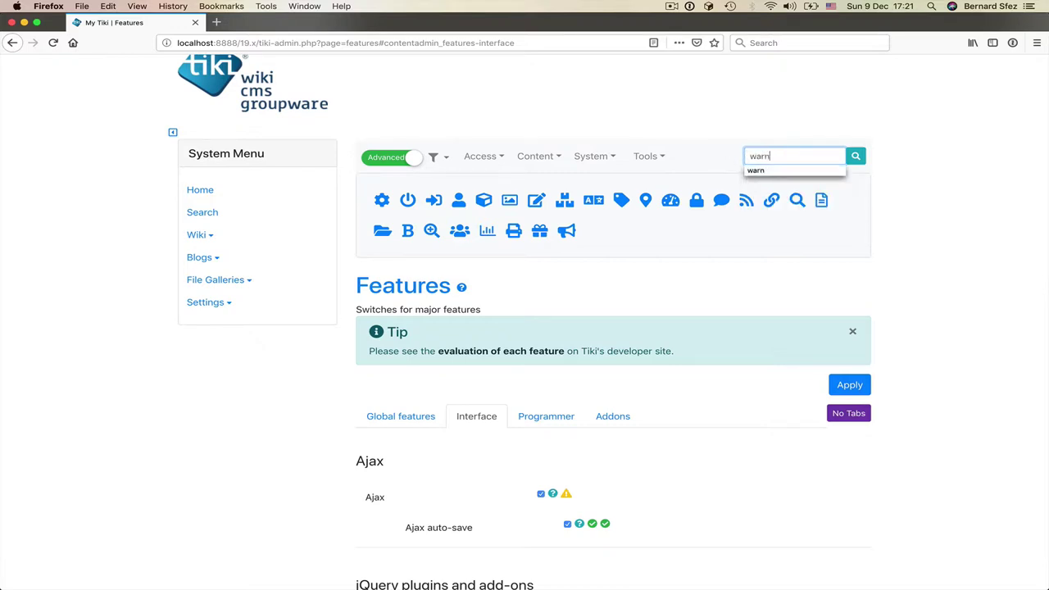
pyautogui.write('rn')
pyautogui.click(855, 157)
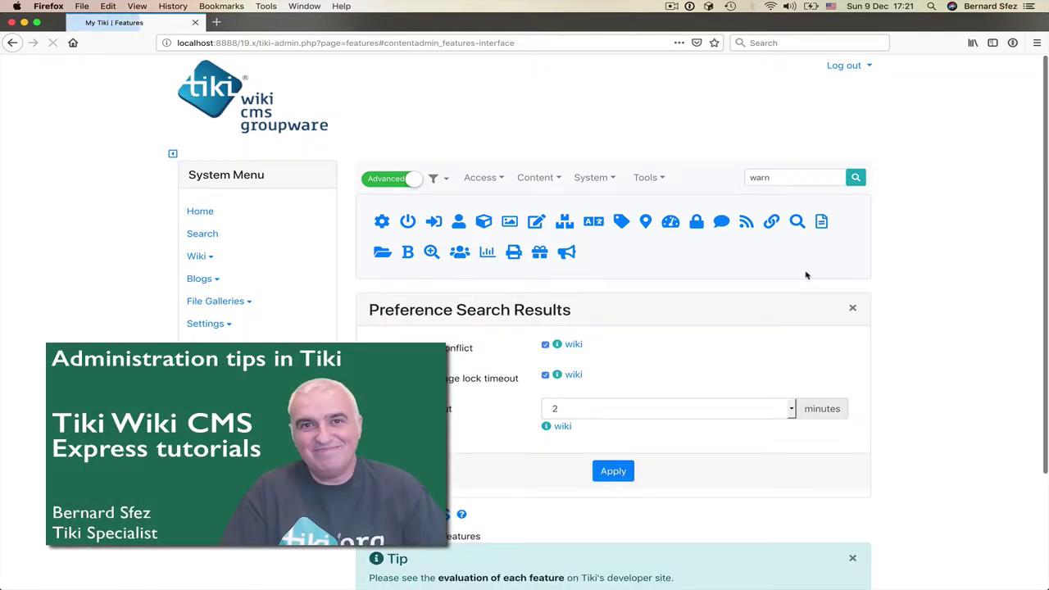
# Disable the Warn on edit conflict preference and apply the change.
pyautogui.scroll(-1, 729, 370)
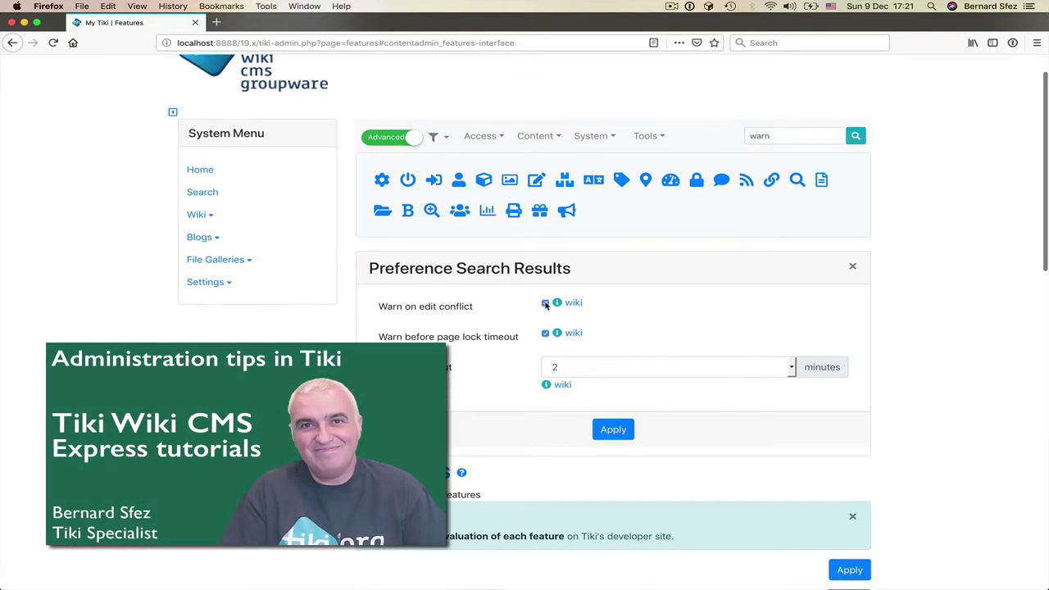
pyautogui.click(546, 304)
pyautogui.click(616, 430)
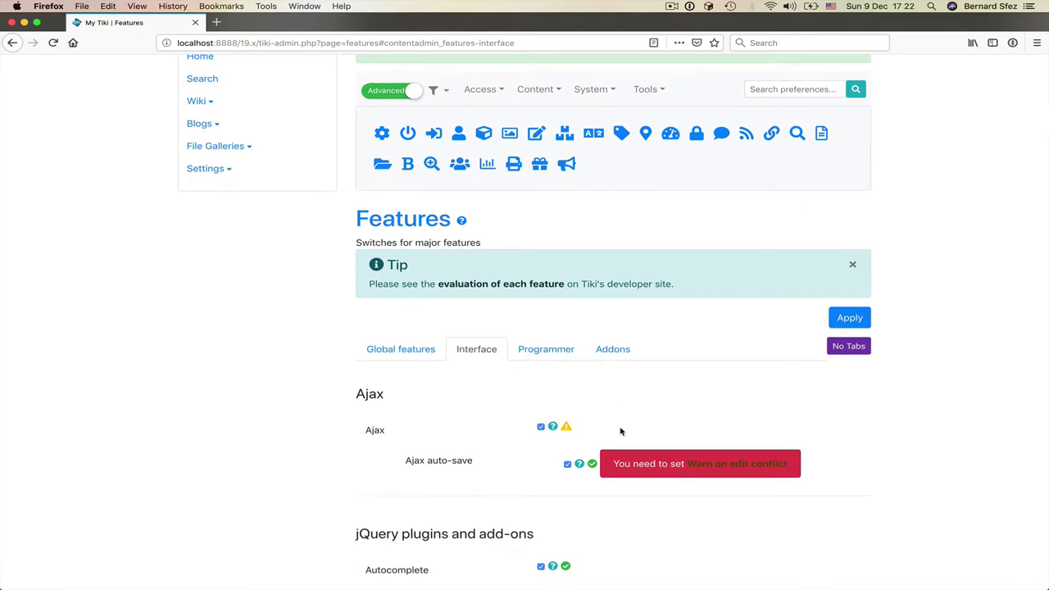
# Follow the missing-requirement link beside Ajax auto-save, enable Warn on edit conflict and apply the change.
pyautogui.scroll(-5, 620, 432)
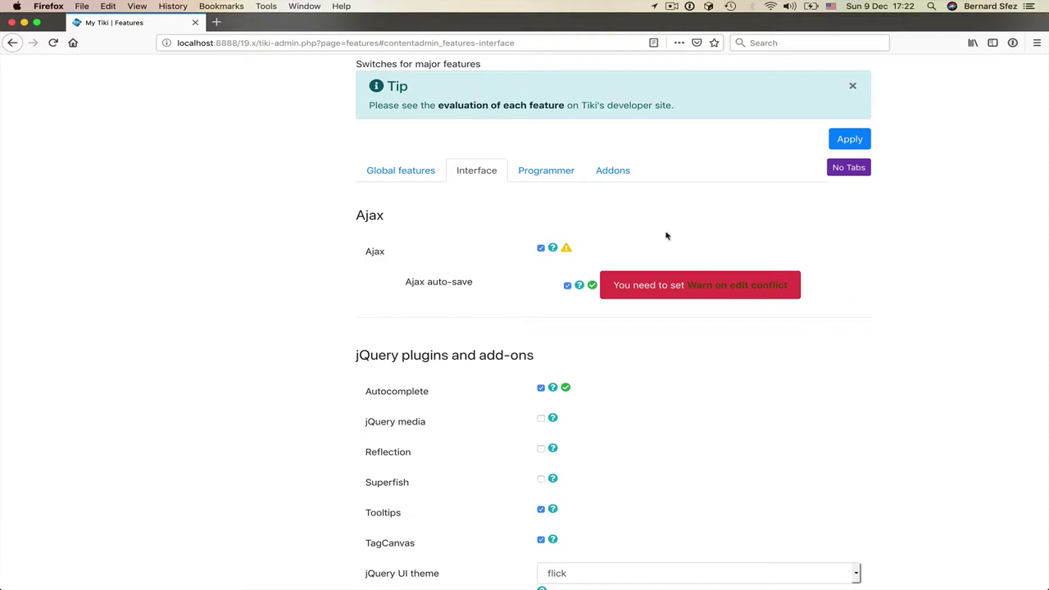
pyautogui.click(738, 287)
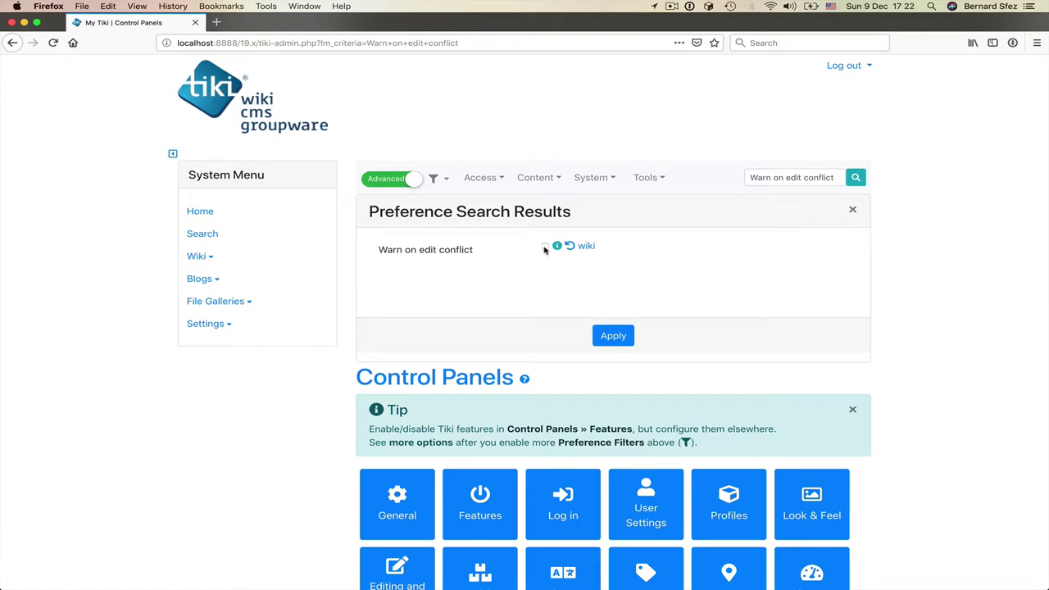
pyautogui.click(545, 248)
pyautogui.click(613, 335)
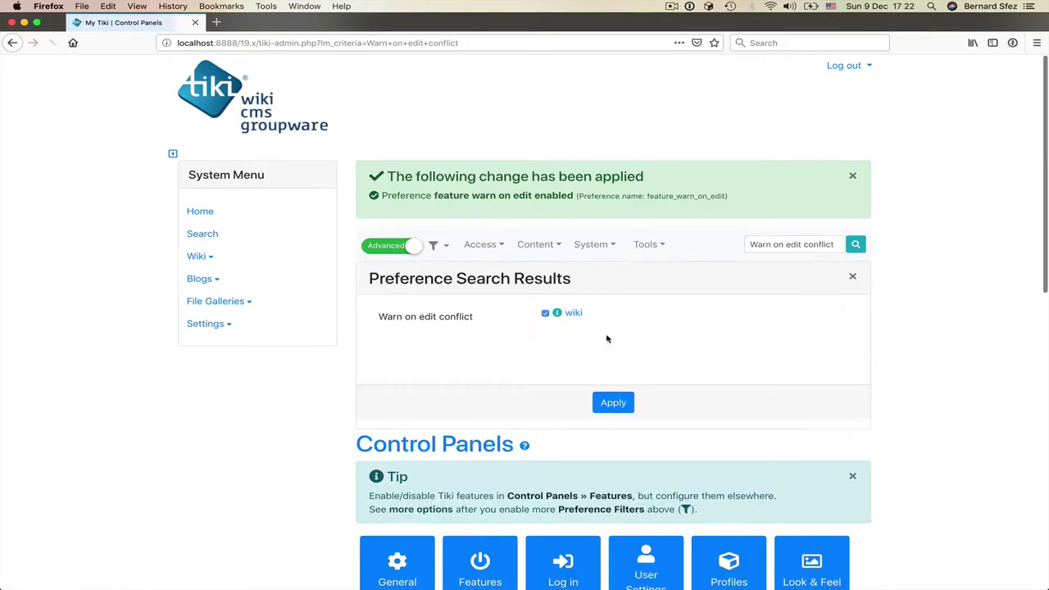
# Reopen the Features settings from the Control Panels and recheck the Ajax auto-save requirements in the Interface features.
pyautogui.scroll(-1, 450, 363)
pyautogui.scroll(-5, 450, 363)
pyautogui.click(480, 427)
pyautogui.scroll(-5, 478, 426)
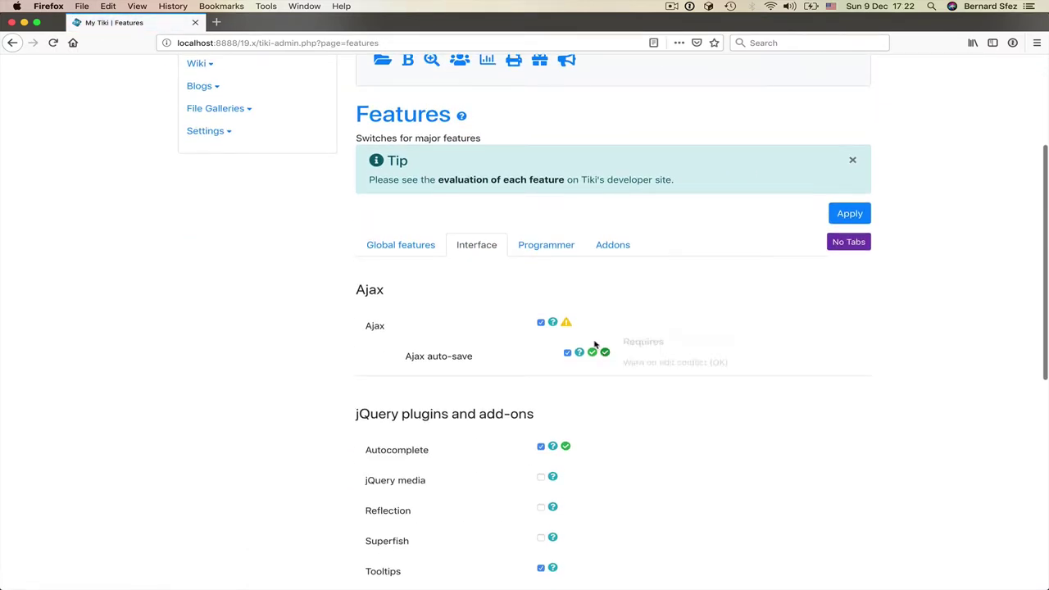
# Look over the jQuery plugins and add-ons, and review the Programmer feature settings.
pyautogui.scroll(-3, 670, 457)
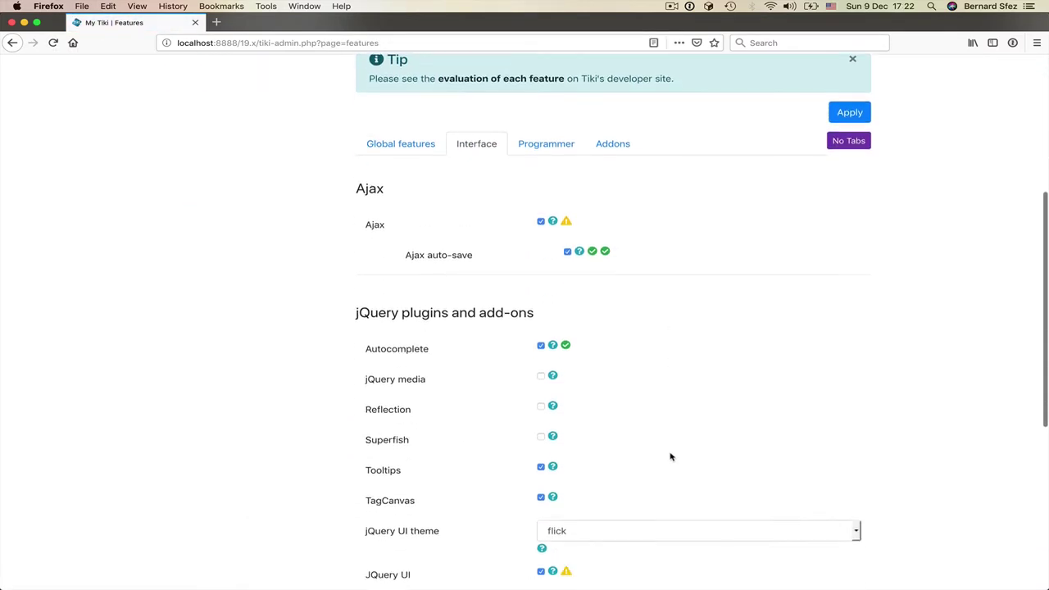
pyautogui.scroll(-2, 671, 457)
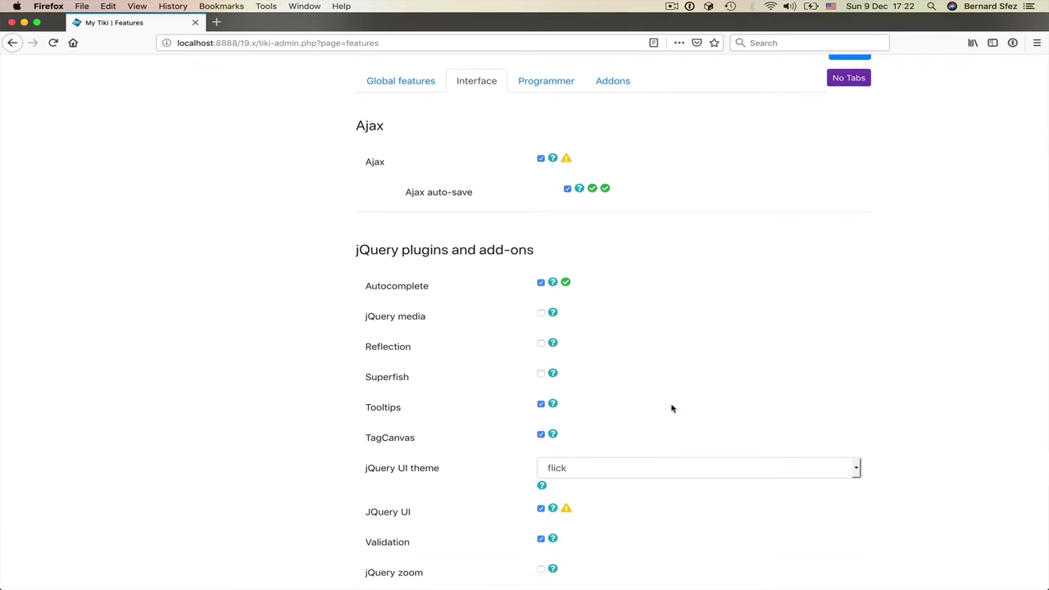
pyautogui.click(536, 82)
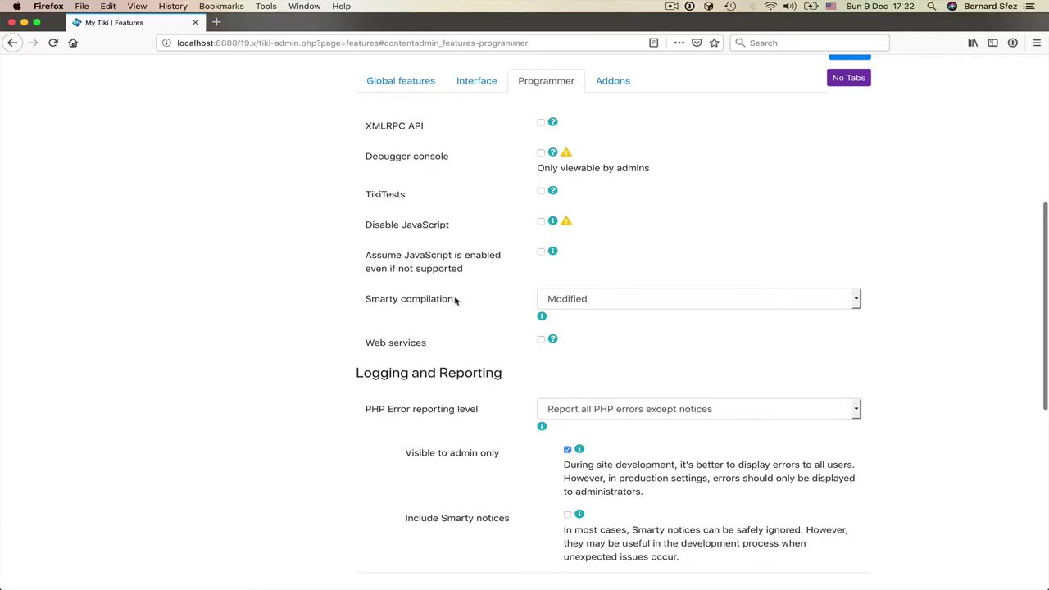
pyautogui.scroll(-10, 448, 439)
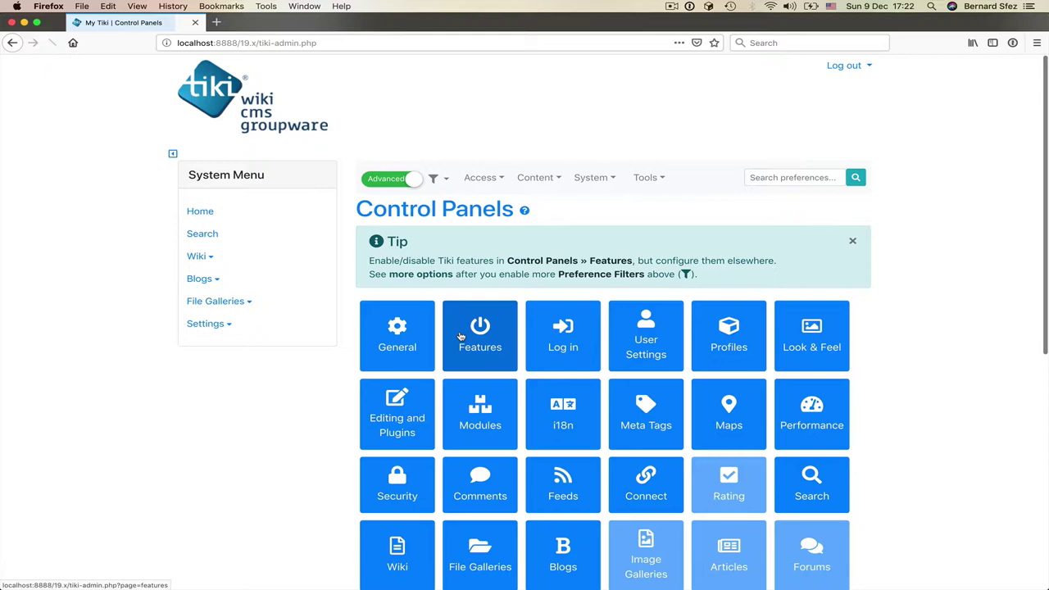
# Open the Blogs settings from the Control Panels overview and check the help link beside the page title.
pyautogui.scroll(-3, 460, 336)
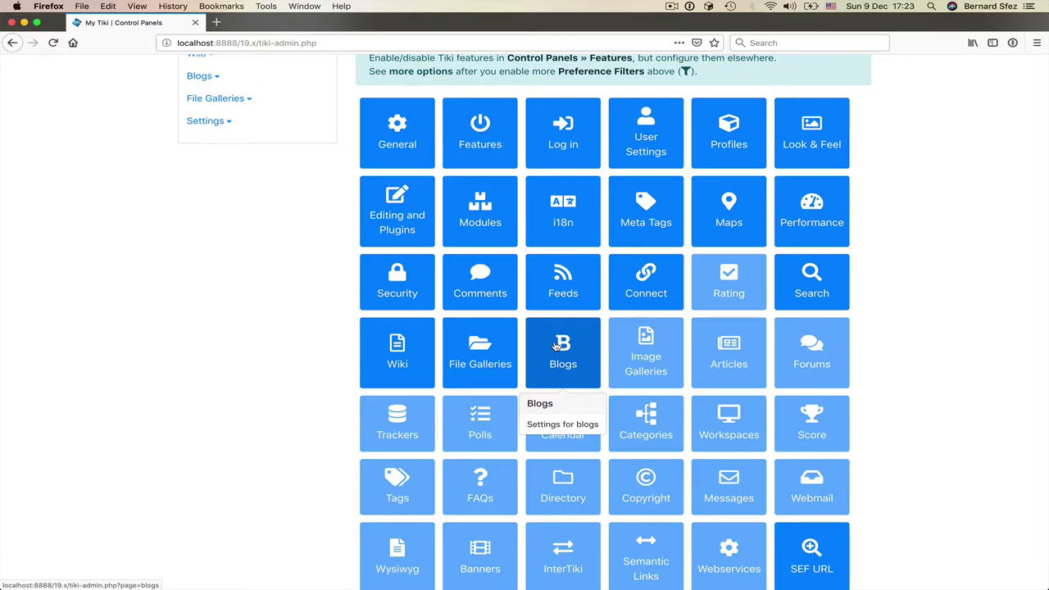
pyautogui.click(558, 347)
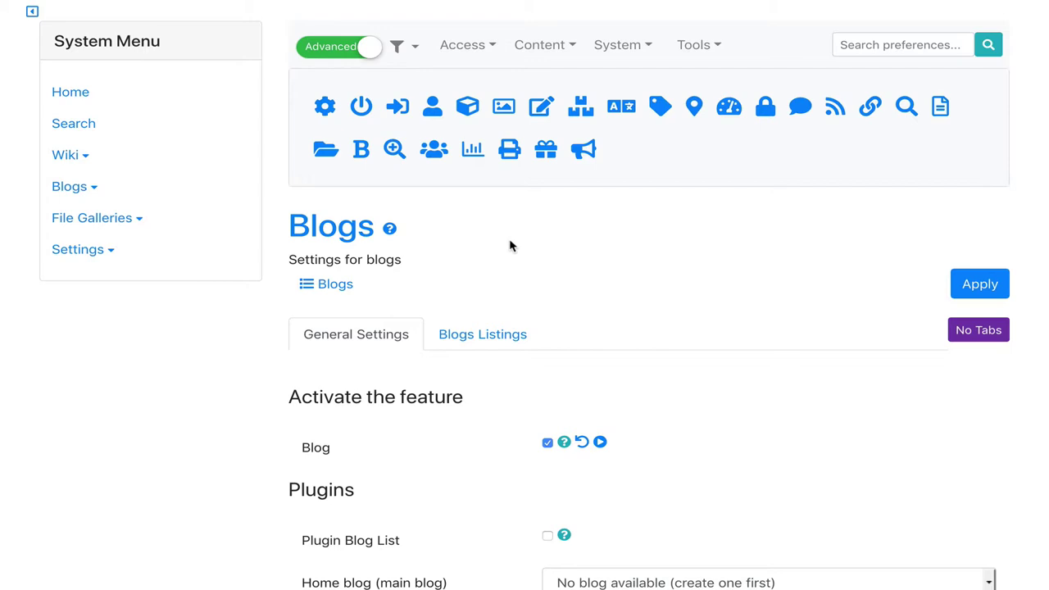
pyautogui.moveTo(393, 232)
pyautogui.scroll(-1, 468, 339)
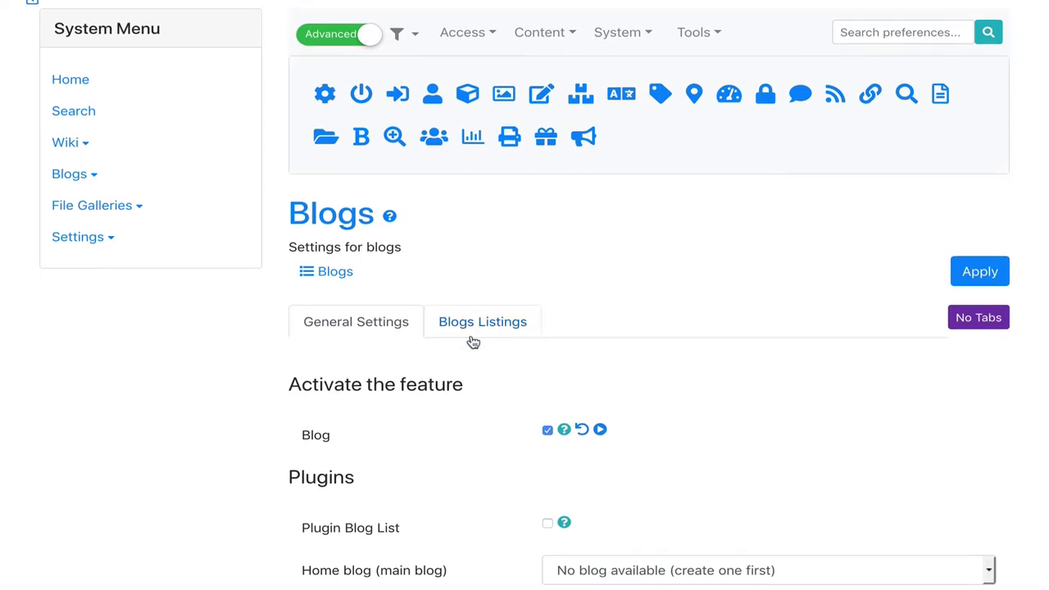
# Review the general Blogs settings, from feature activation and plugins through the features and comment options.
pyautogui.scroll(-1, 473, 342)
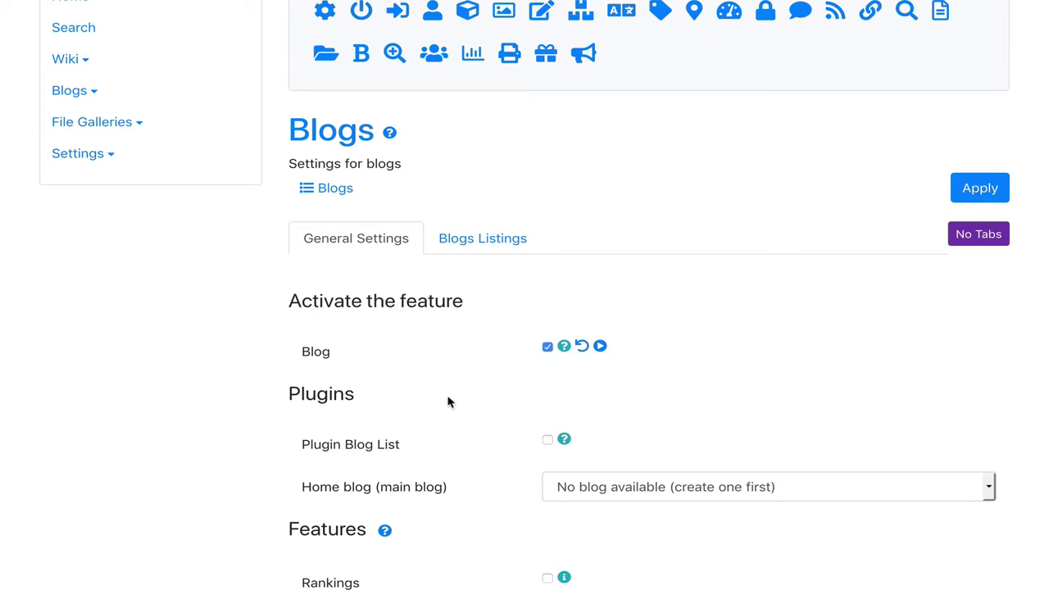
pyautogui.scroll(-1, 449, 401)
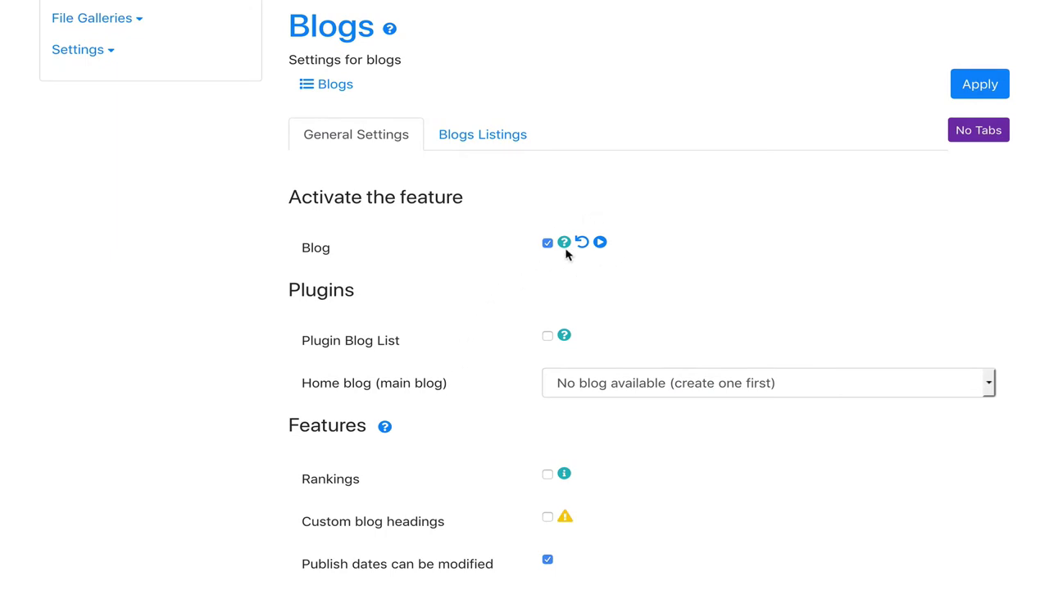
pyautogui.scroll(-2, 574, 396)
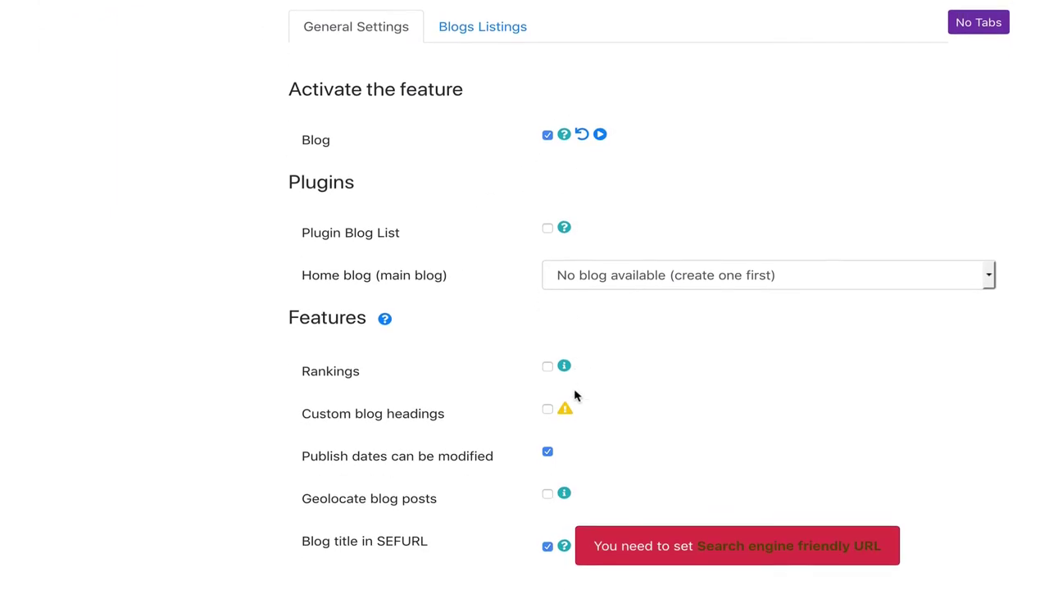
pyautogui.scroll(-2, 513, 574)
pyautogui.click(618, 503)
# Enable the ShareThis buttons for blogs to reveal their publisher identifier option, and disable them again.
pyautogui.scroll(-1, 489, 579)
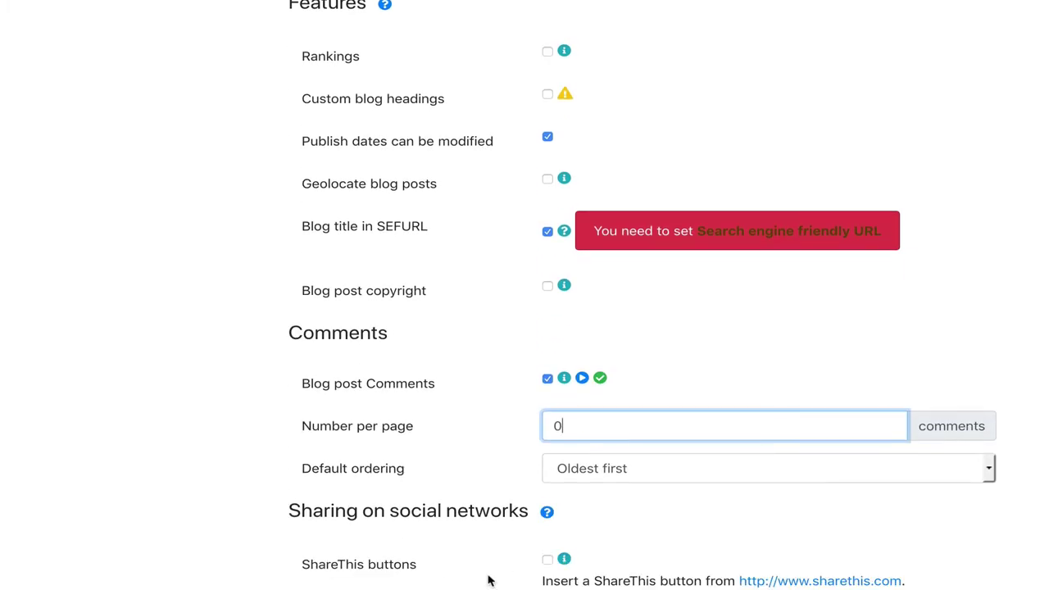
pyautogui.click(545, 531)
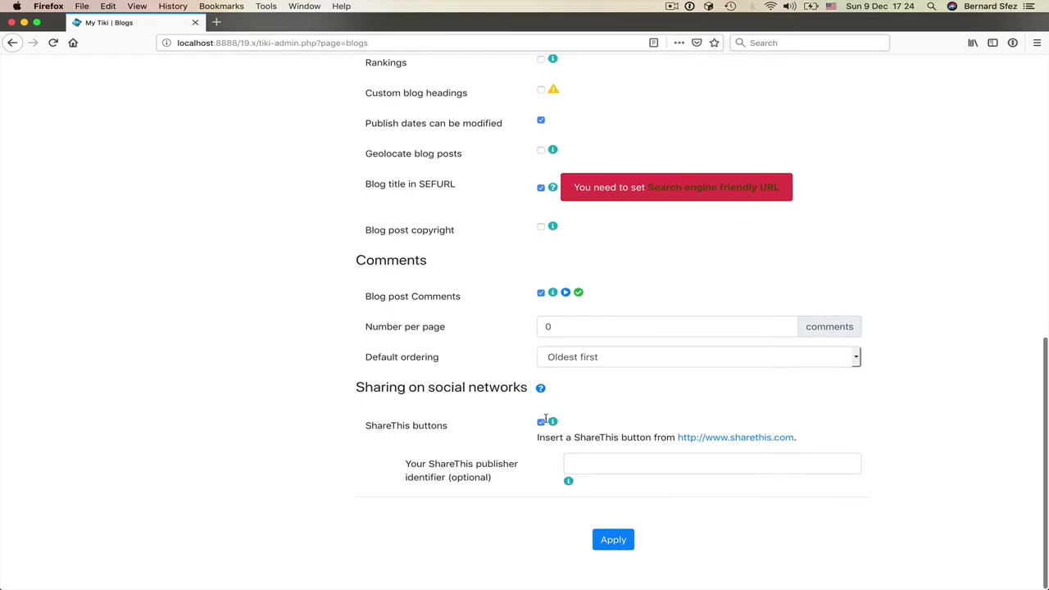
pyautogui.click(541, 421)
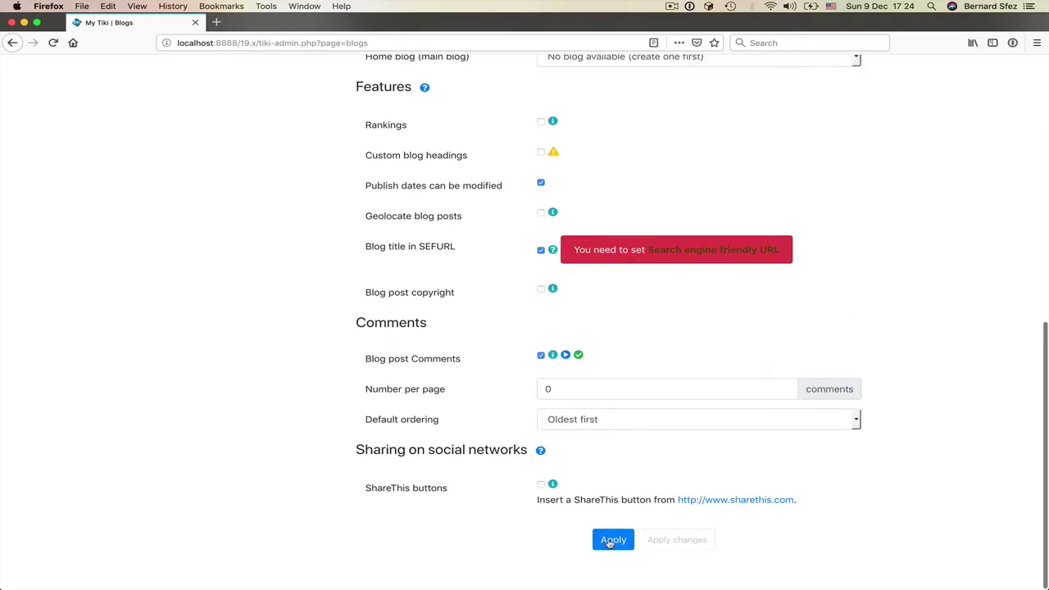
# Open the Blogs Listings settings and review the default order and the items to display.
pyautogui.scroll(1, 615, 423)
pyautogui.scroll(10, 615, 423)
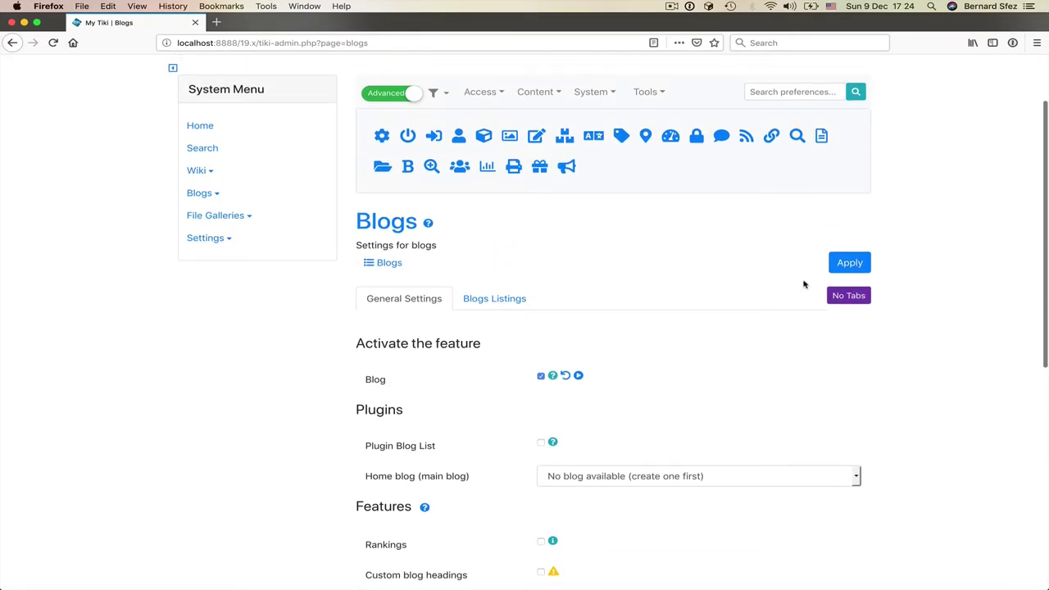
pyautogui.click(513, 300)
pyautogui.scroll(-4, 497, 388)
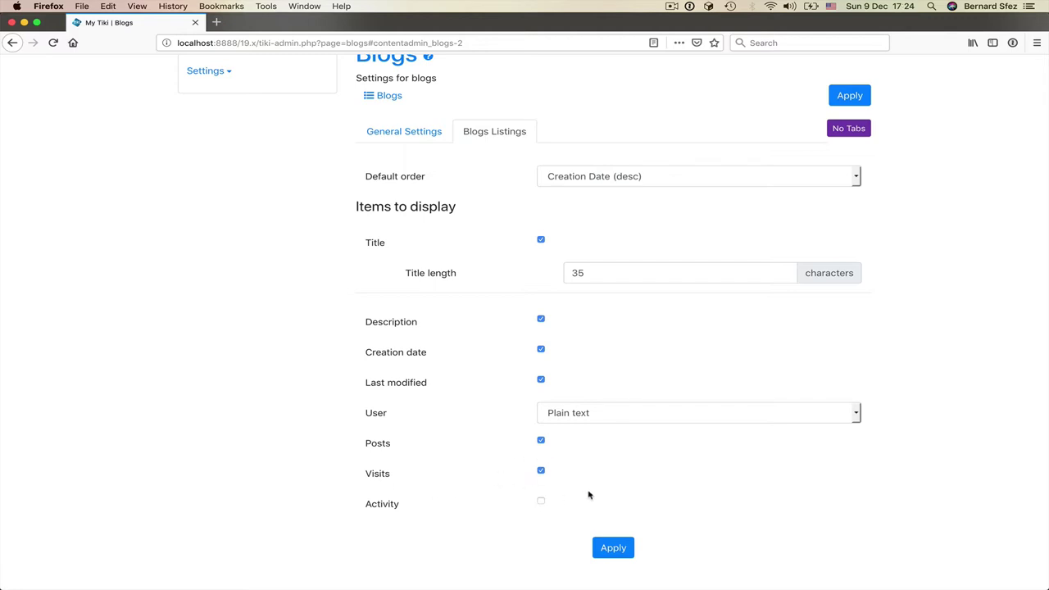
pyautogui.scroll(-1, 586, 495)
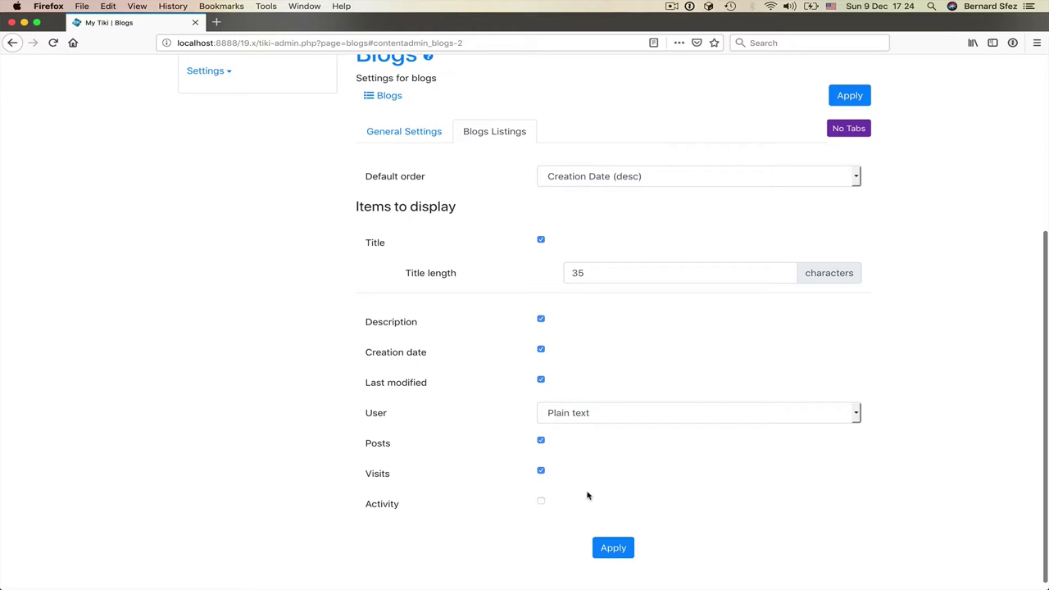
# Return to the Control Panels overview from the preference filter options and look over the available settings panels.
pyautogui.scroll(5, 587, 495)
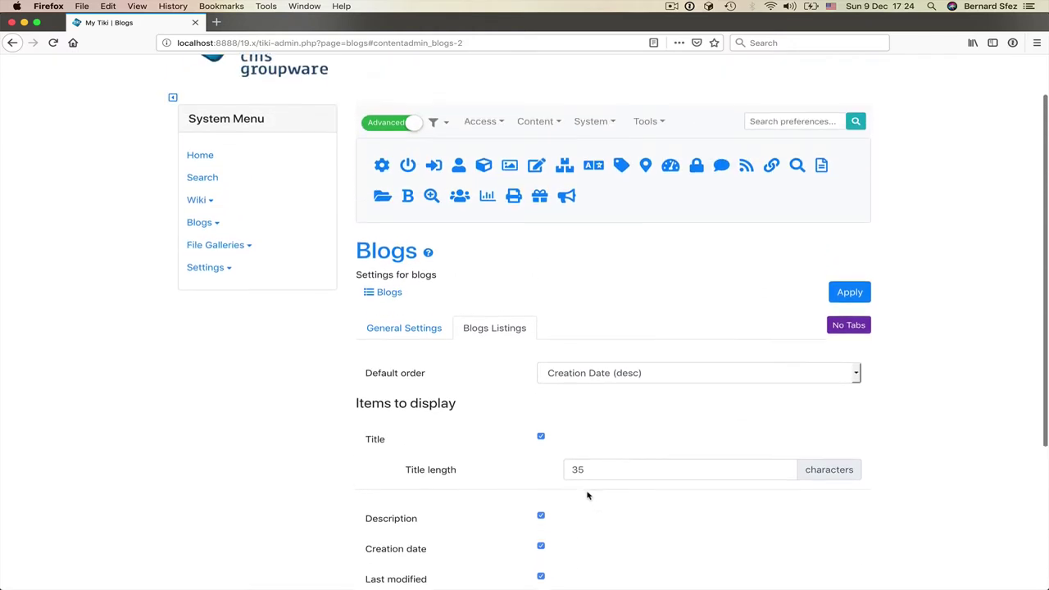
pyautogui.scroll(1, 587, 495)
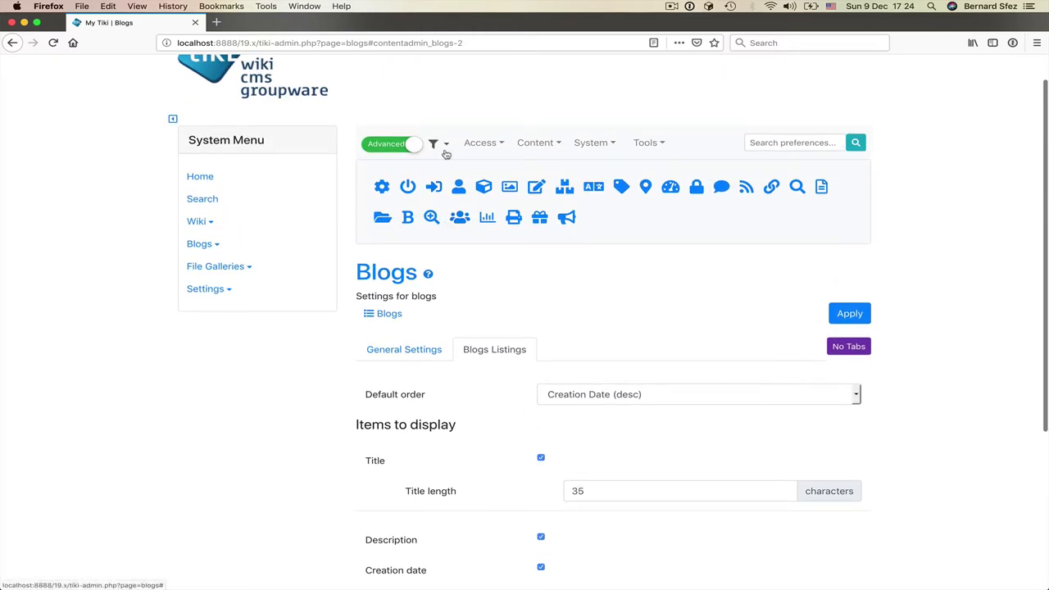
pyautogui.click(443, 146)
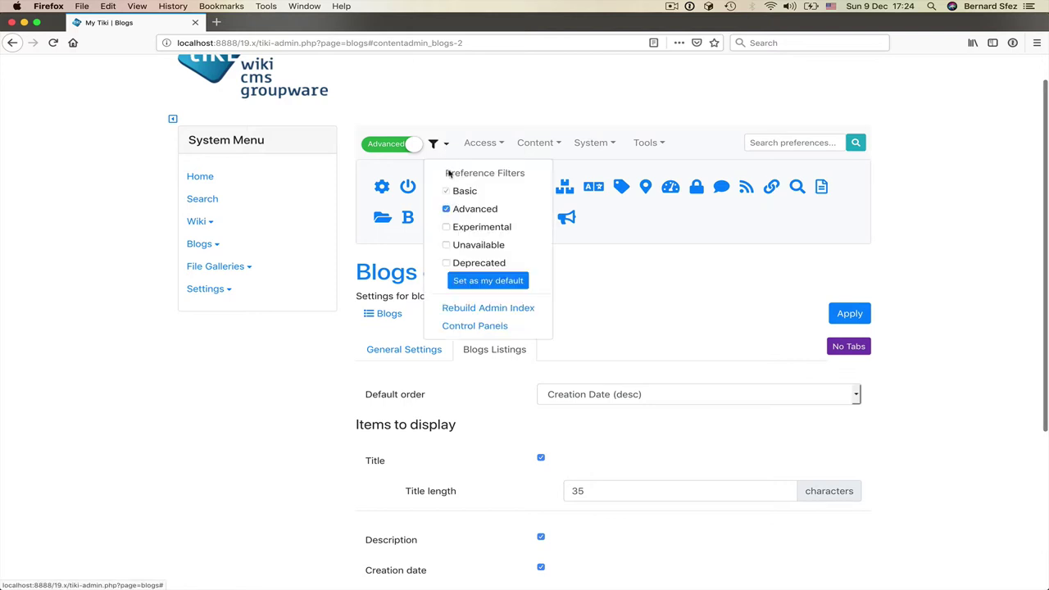
pyautogui.click(474, 326)
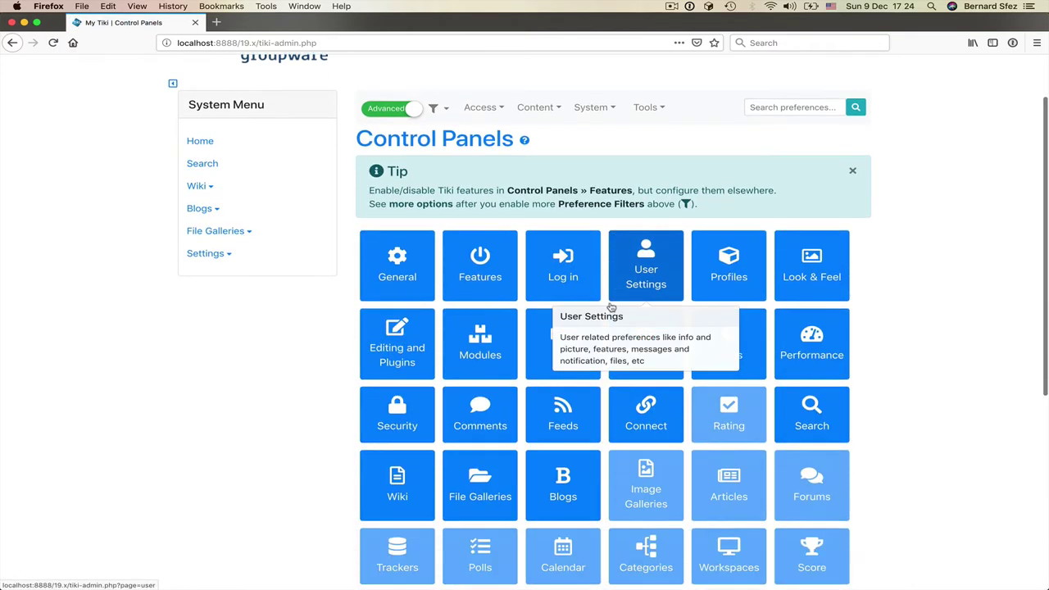
pyautogui.scroll(-3, 610, 306)
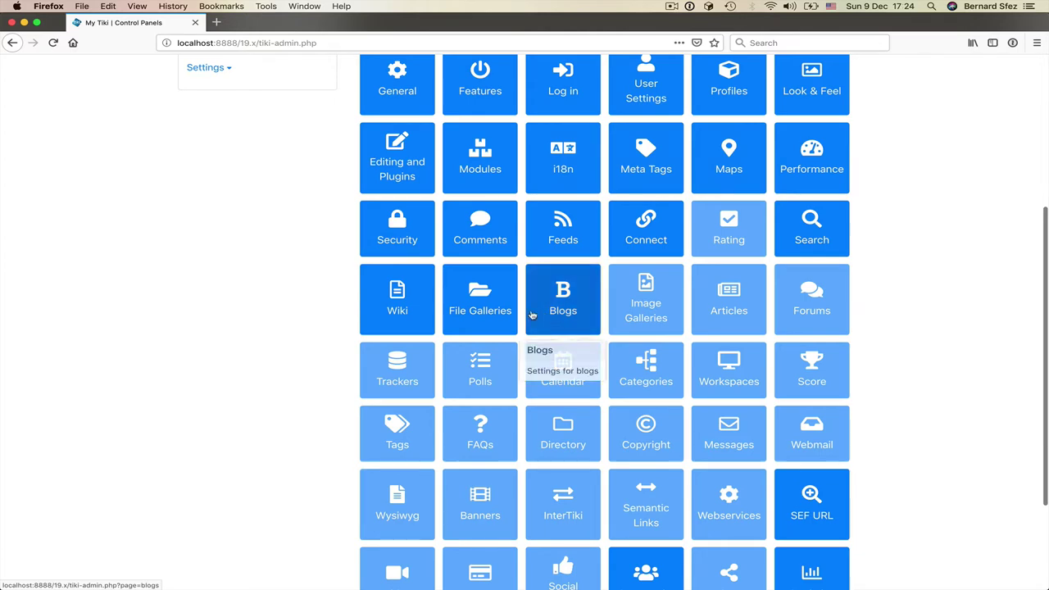